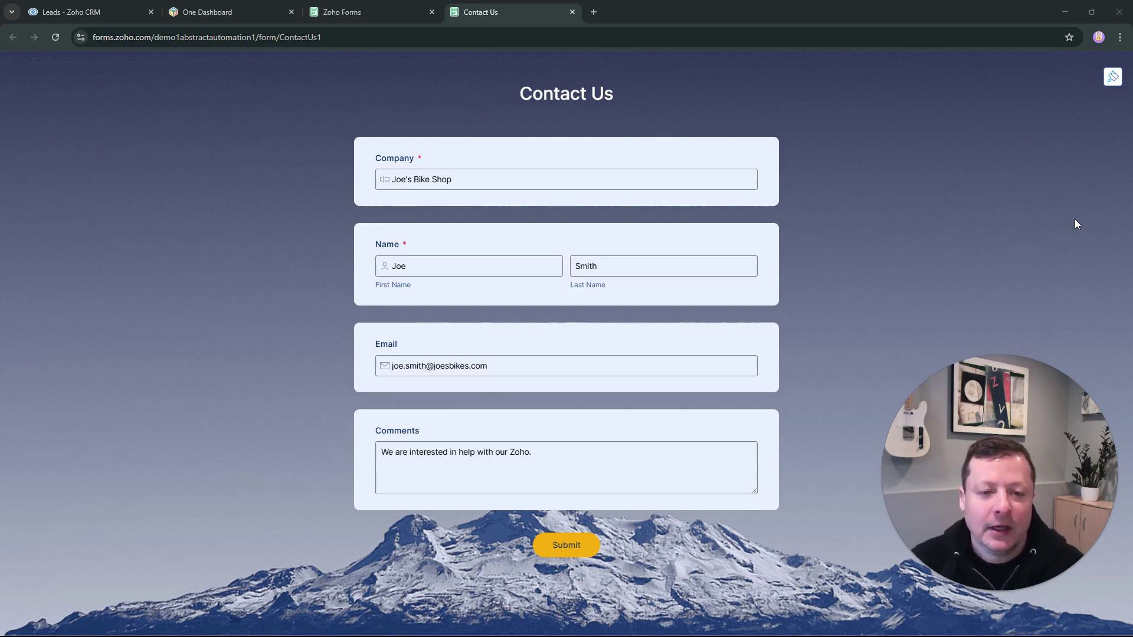
Select the company name, then submit the Contact Us form to reach its thank-you page
triple_click(405, 179)
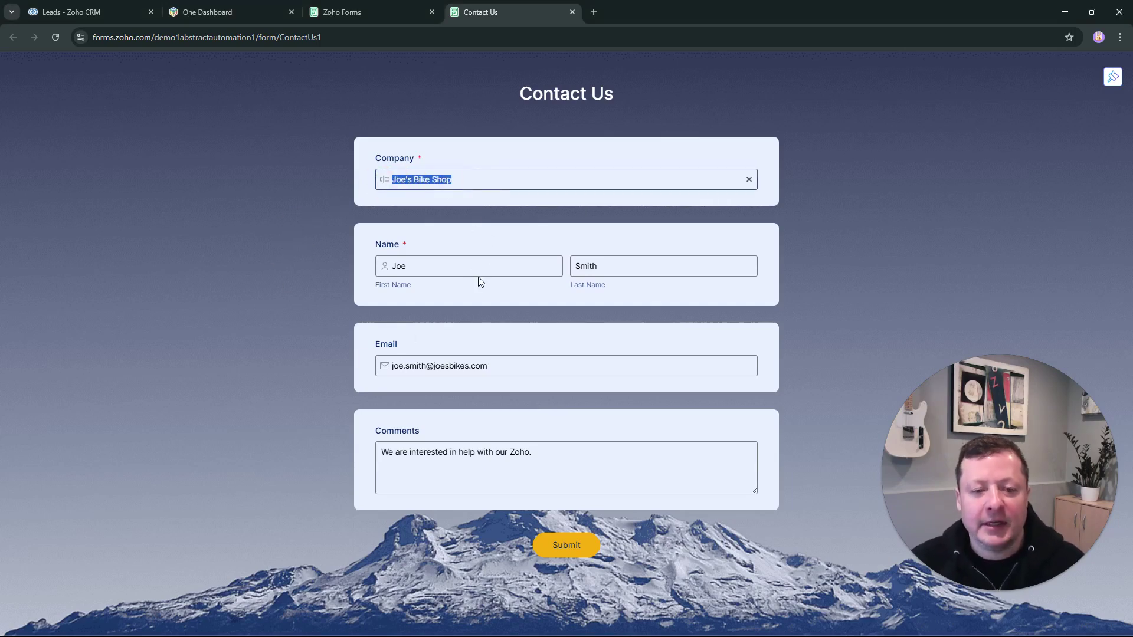
left_click(571, 545)
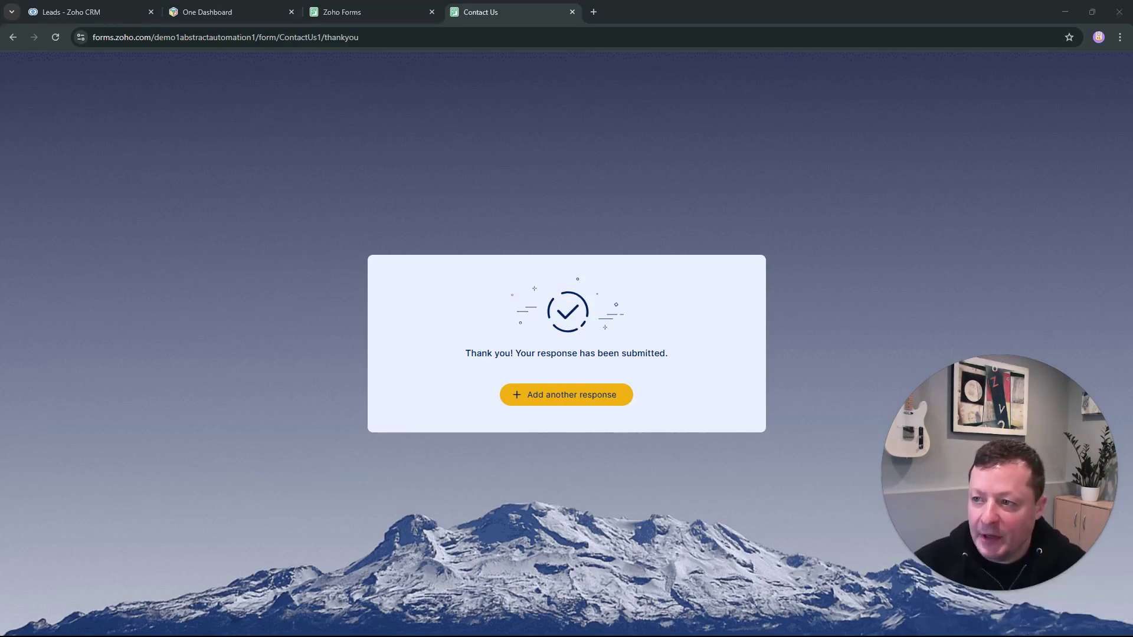
Centre the New Web Lead email and highlight its opening line, name, company and email domain
left_click_drag(905, 107, 414, 84)
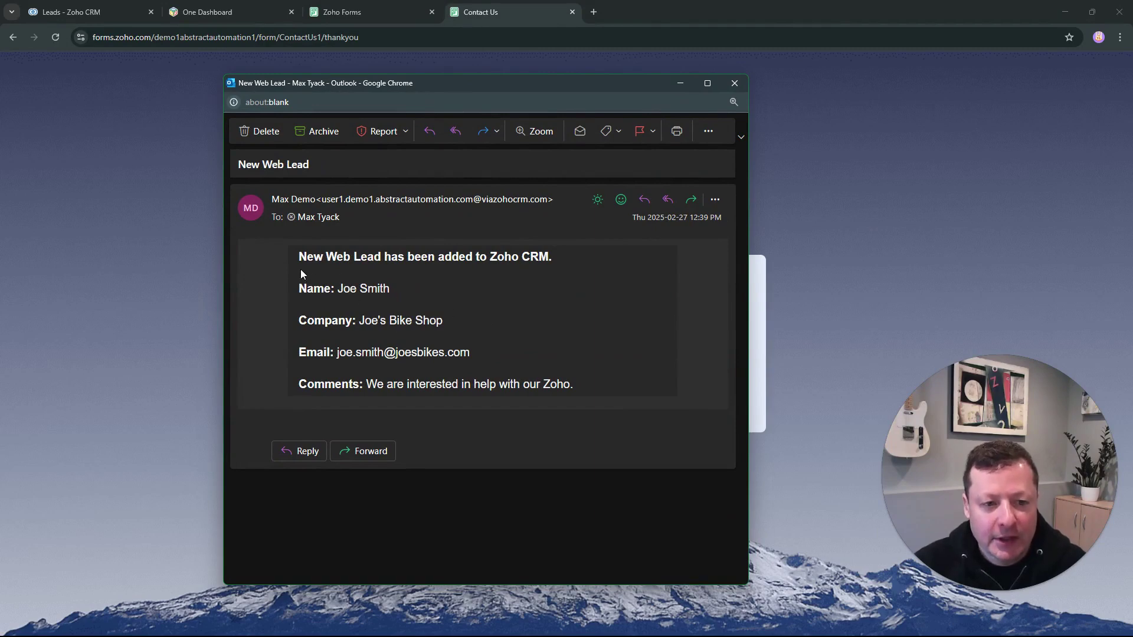
left_click_drag(301, 256, 558, 258)
left_click_drag(391, 290, 357, 289)
left_click_drag(444, 321, 388, 322)
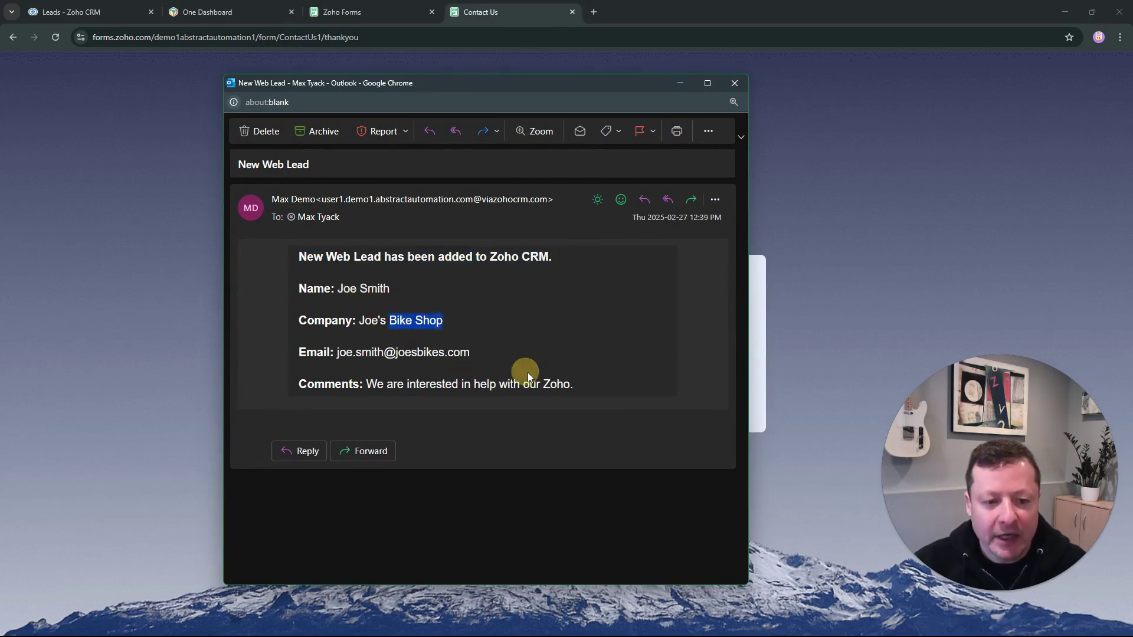
left_click_drag(470, 353, 396, 353)
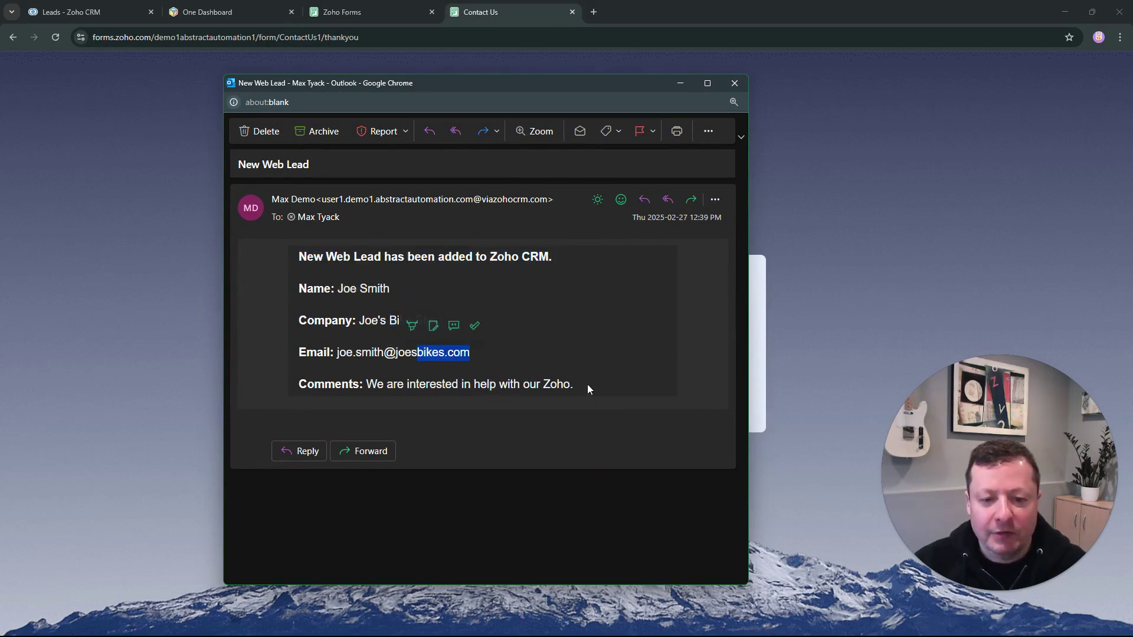
Highlight the Comments and Name values, then minimize the email and return to the CRM leads list
left_click_drag(586, 384, 438, 391)
left_click_drag(364, 393, 365, 392)
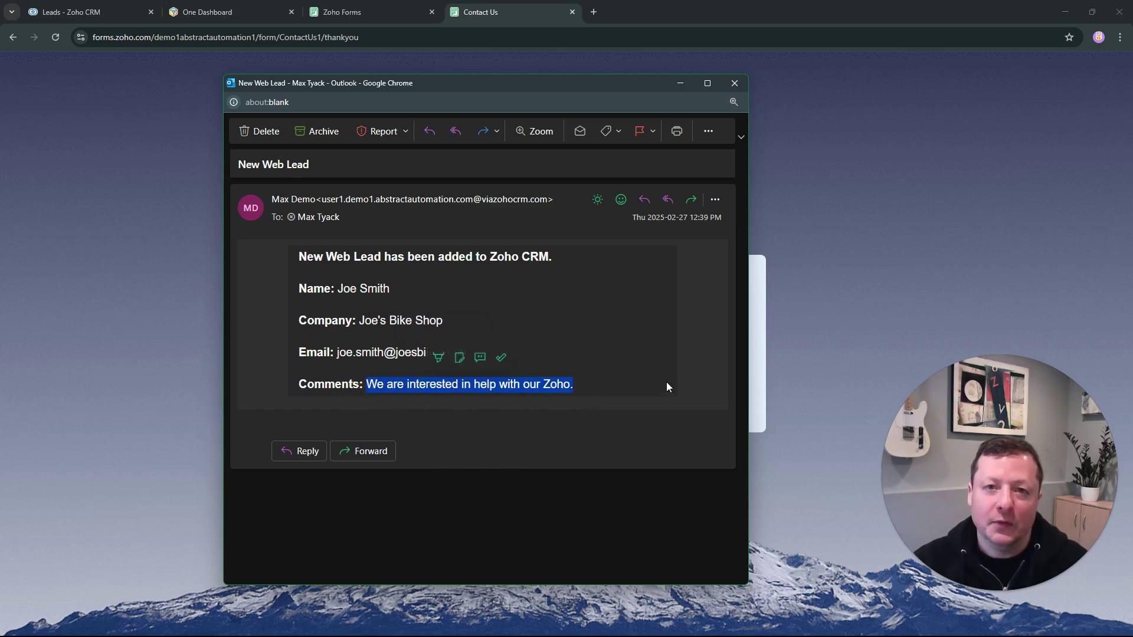
left_click(665, 366)
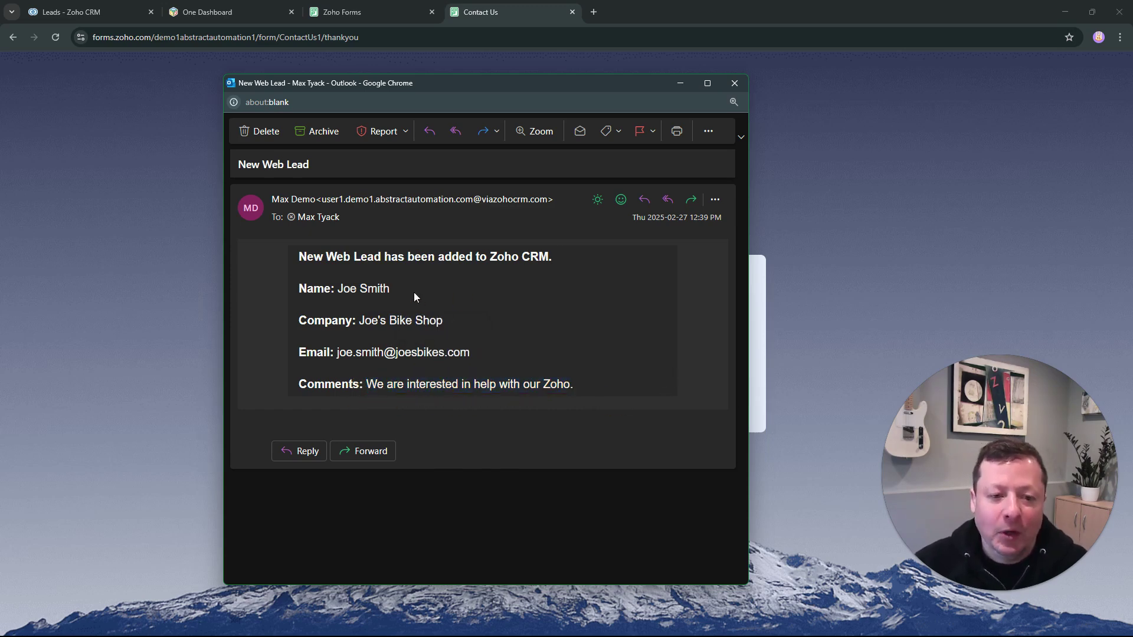
left_click_drag(391, 289, 338, 292)
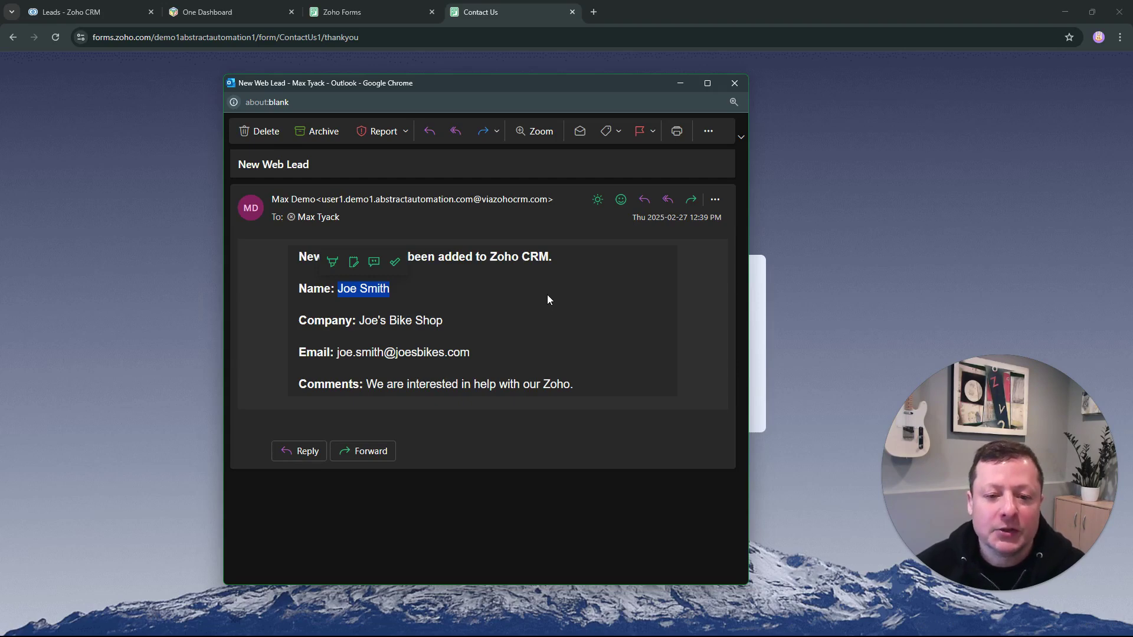
left_click(584, 385)
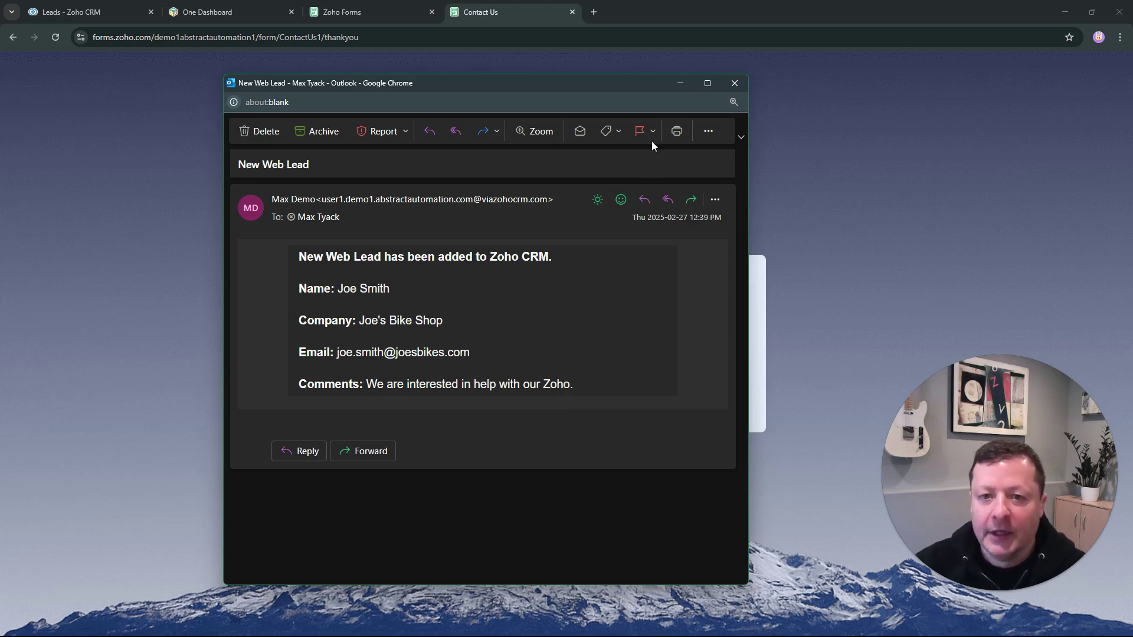
left_click(680, 84)
key("ctrl+1")
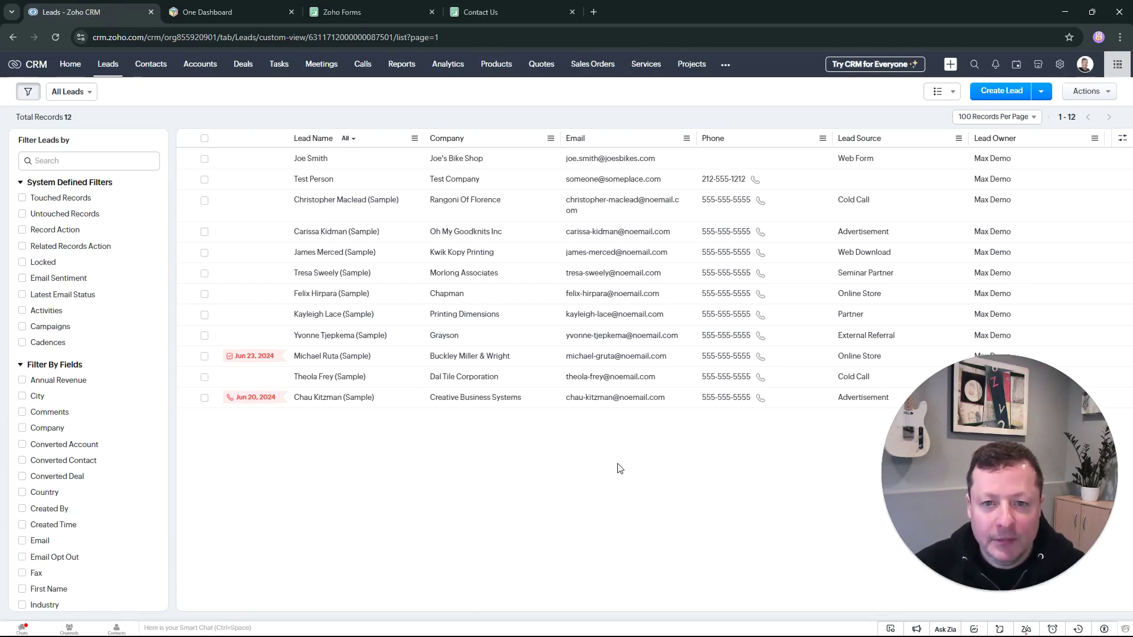
Open the New Web Lead template from CRM settings and add a blank line after the Comments field
left_click(1060, 66)
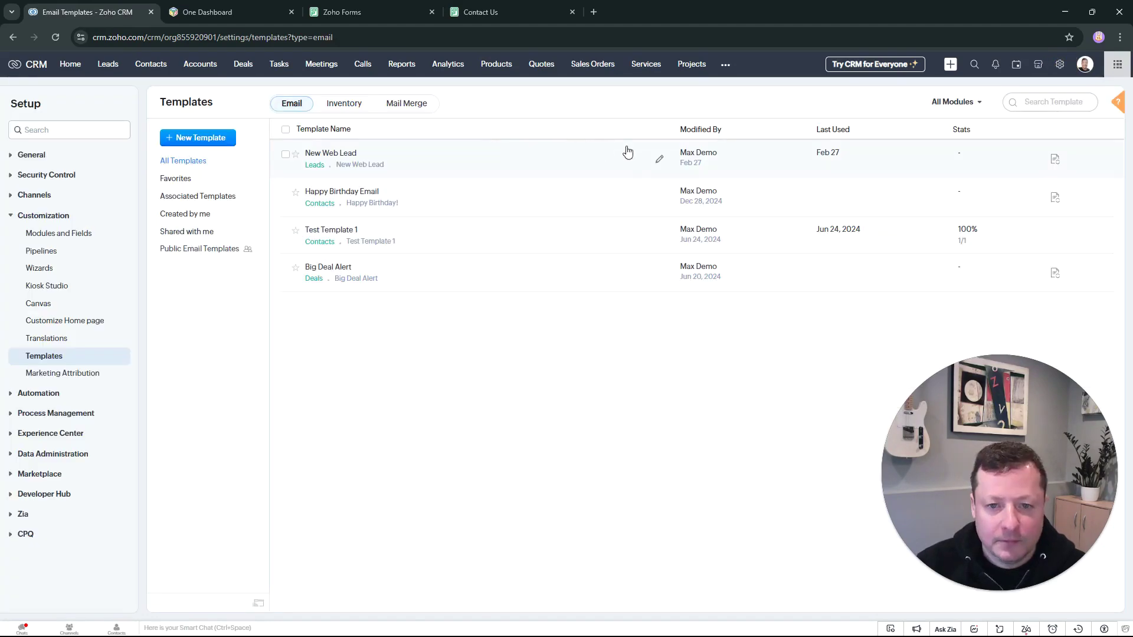
left_click(657, 158)
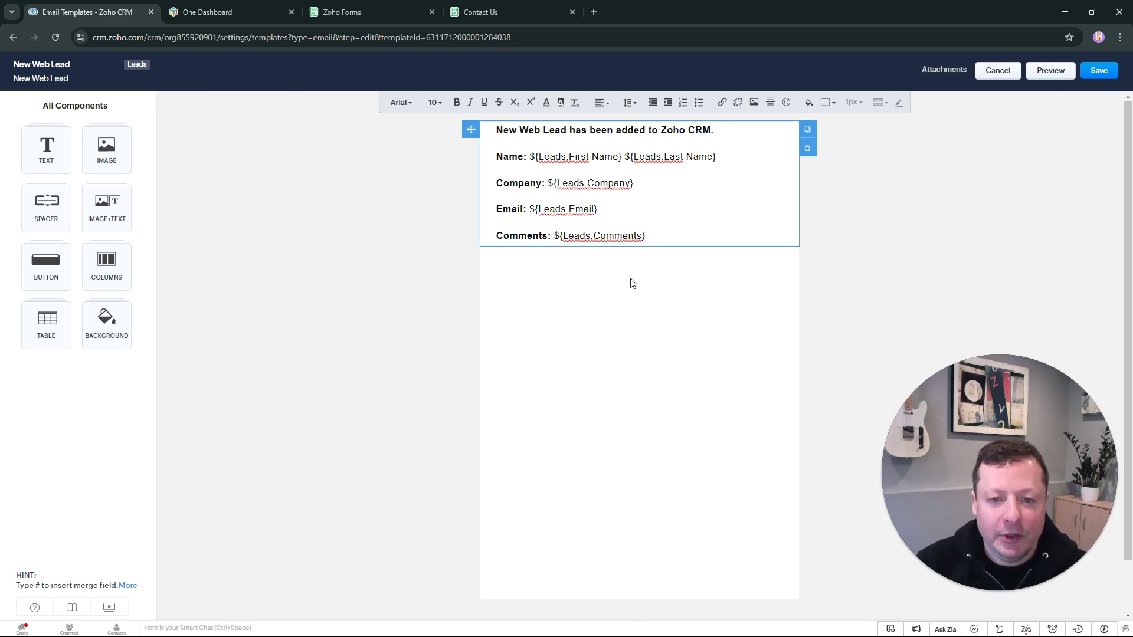
left_click(692, 239)
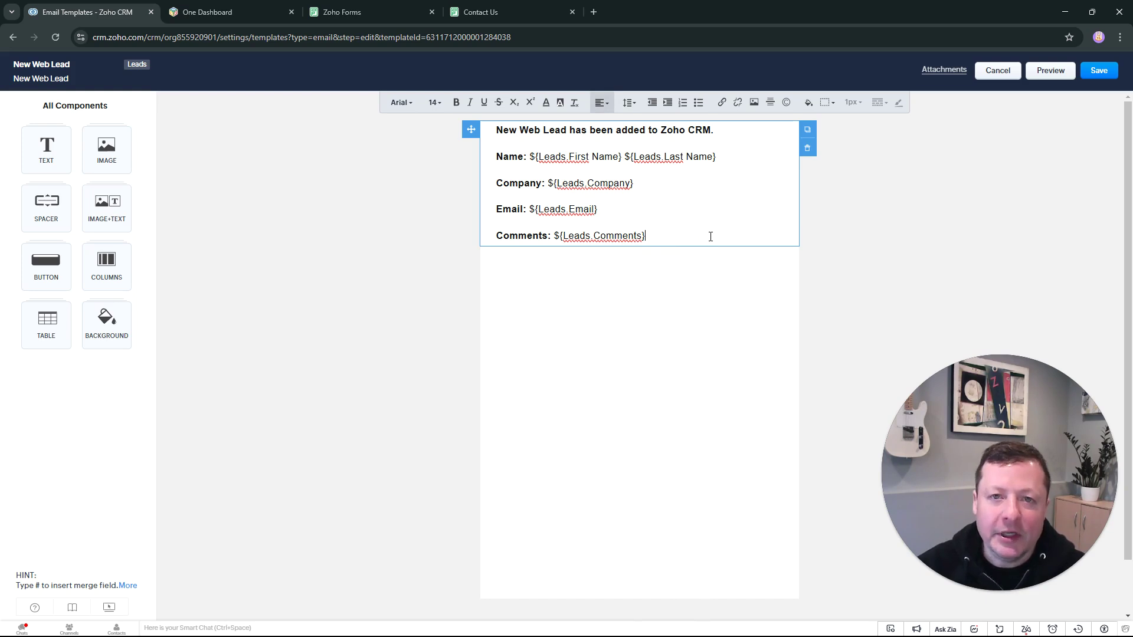
key("Return")
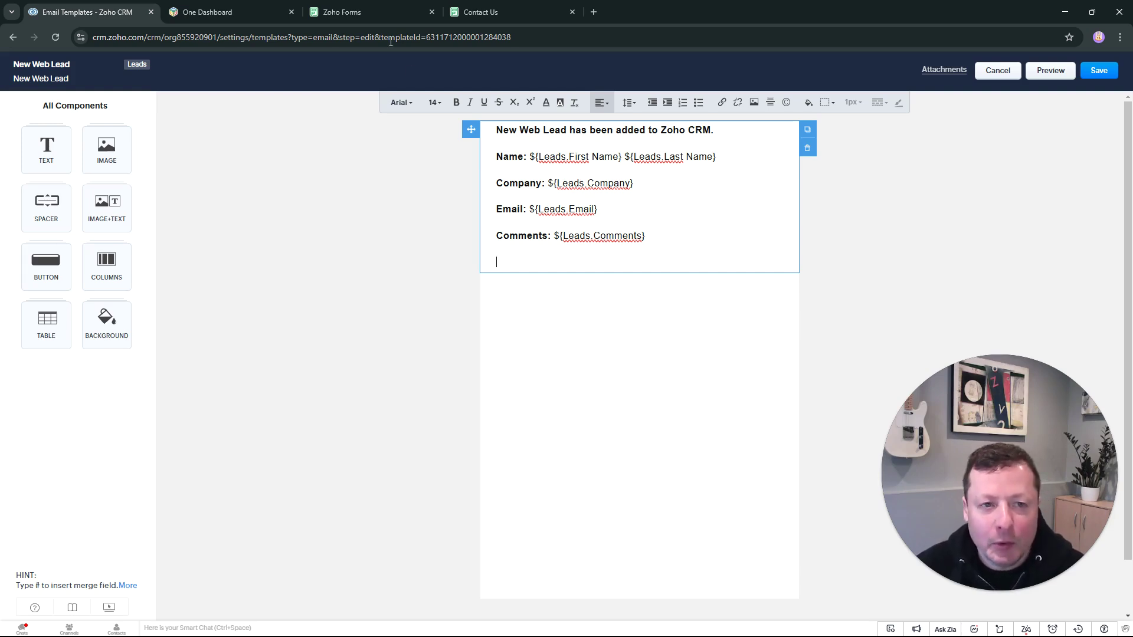
Open the Test Person lead record from Zoho CRM Leads in a new browser tab
left_click(593, 12)
left_click(112, 59)
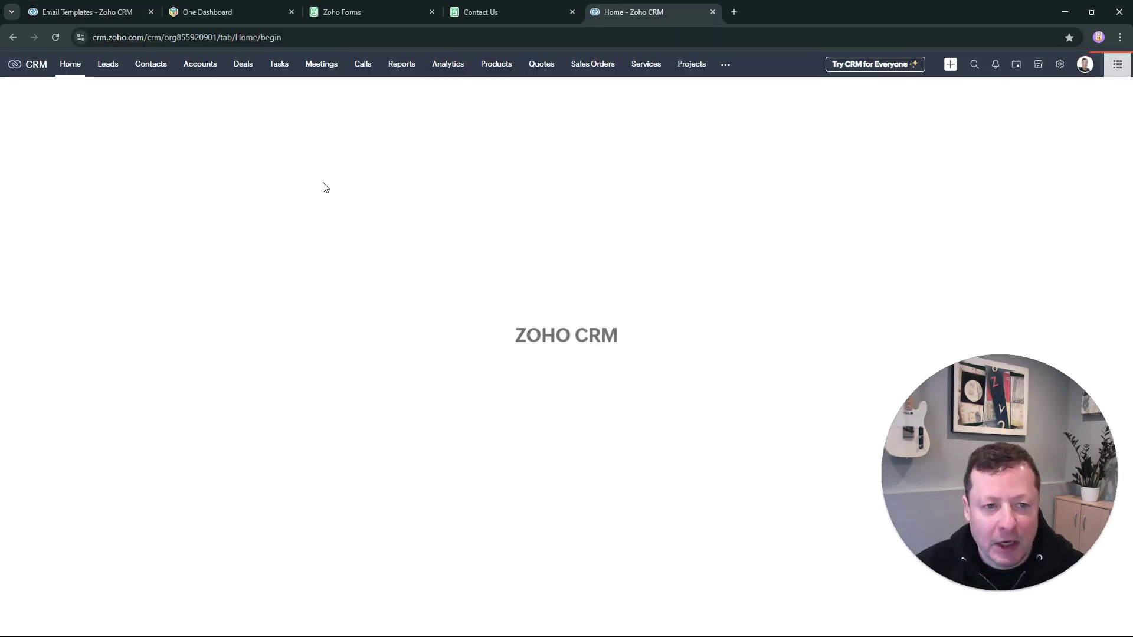
left_click(108, 64)
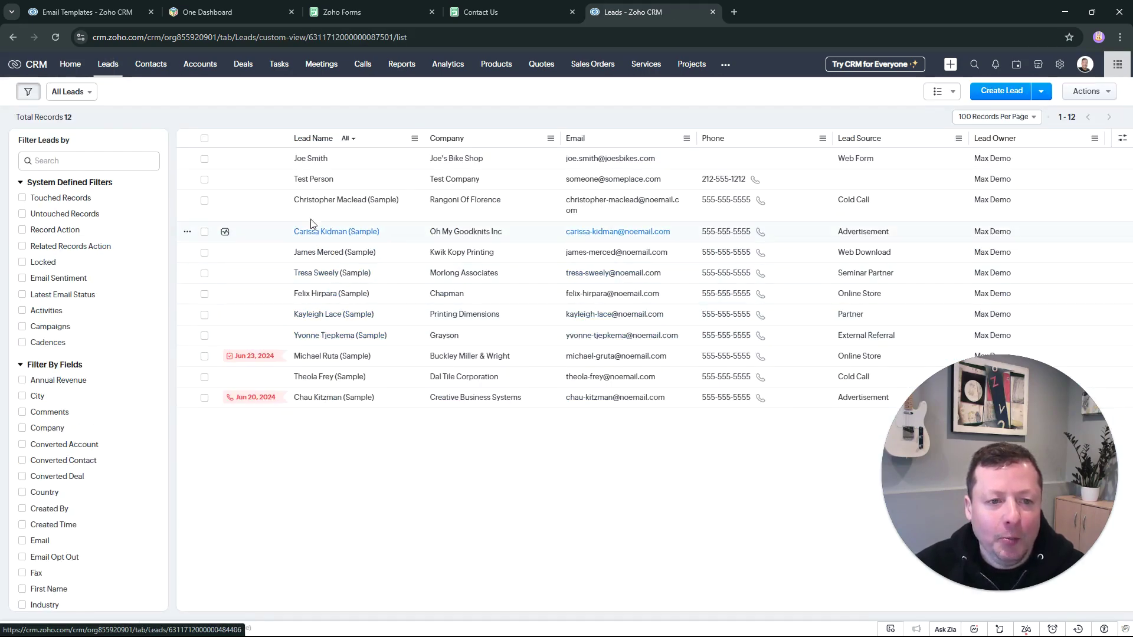
left_click(314, 178)
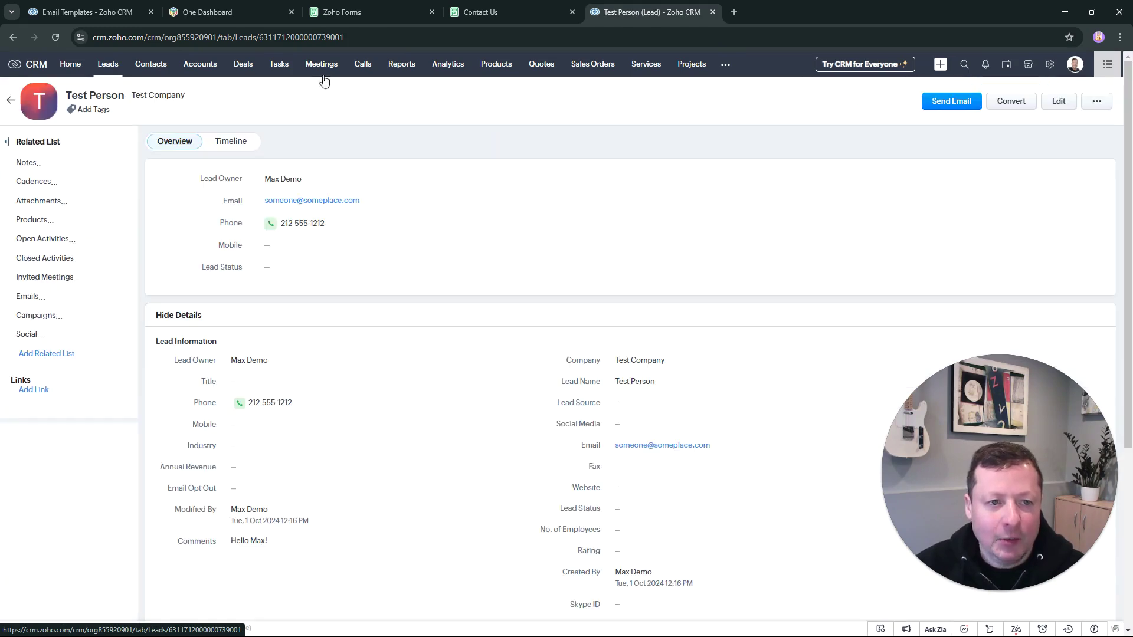
Copy the record's web address up to 'Leads/'
left_click_drag(260, 38, 83, 31)
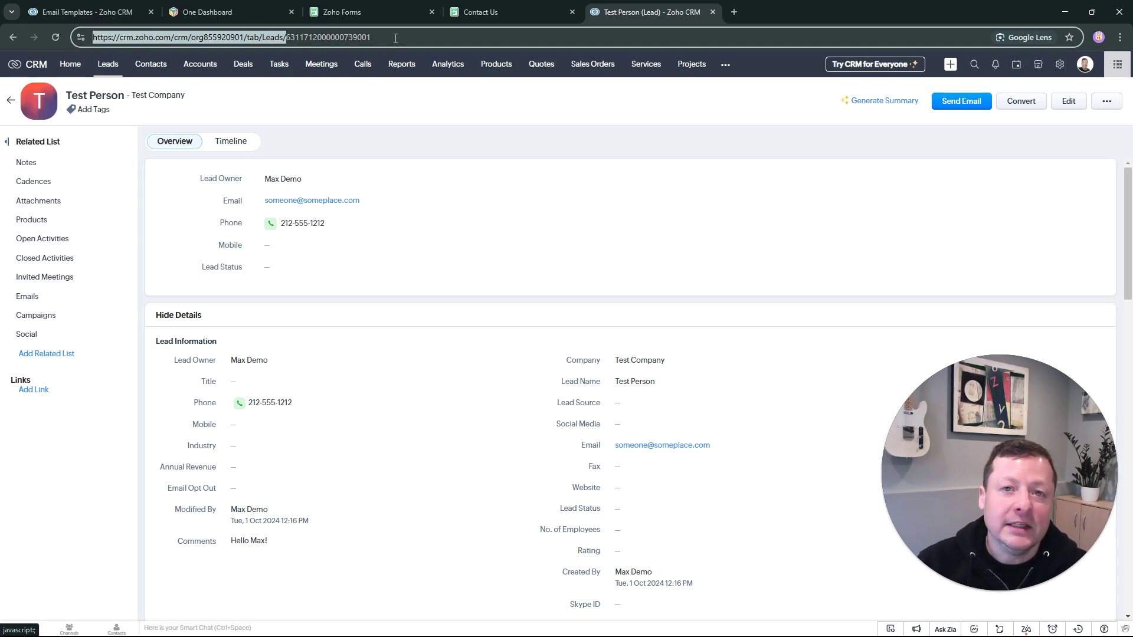
right_click(221, 37)
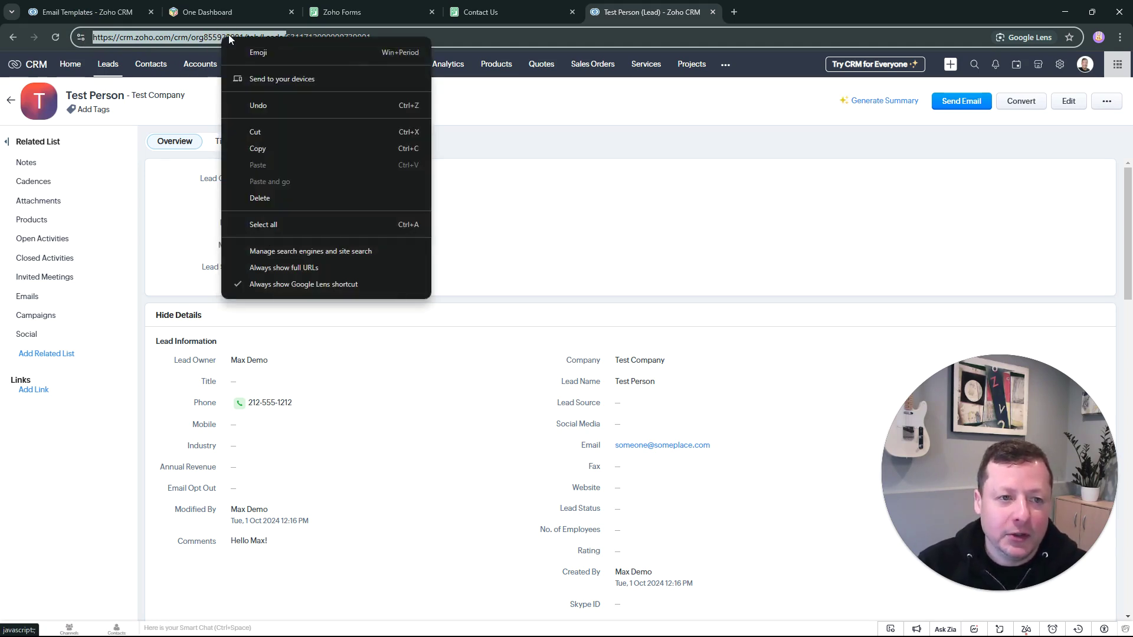
left_click(263, 149)
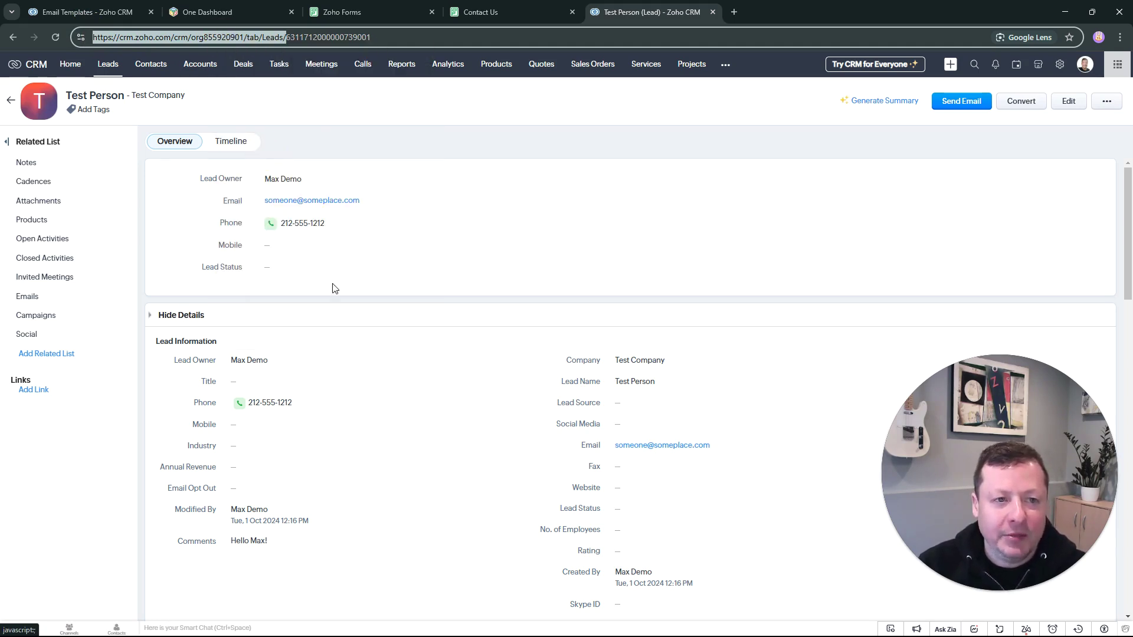
left_click_drag(203, 37, 243, 37)
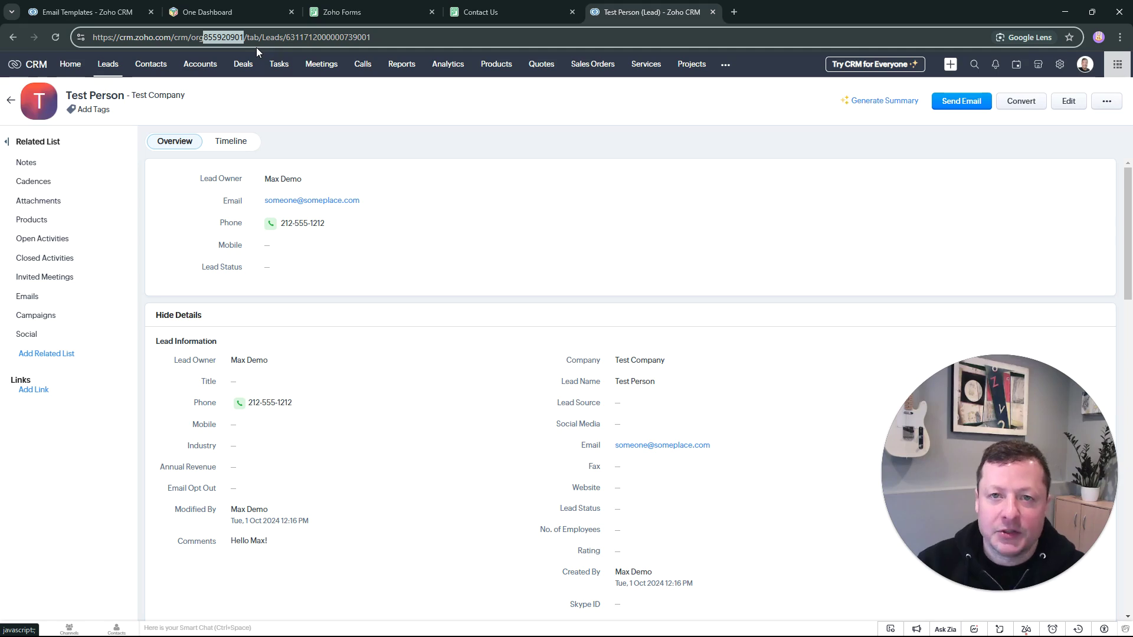
left_click_drag(288, 37, 74, 36)
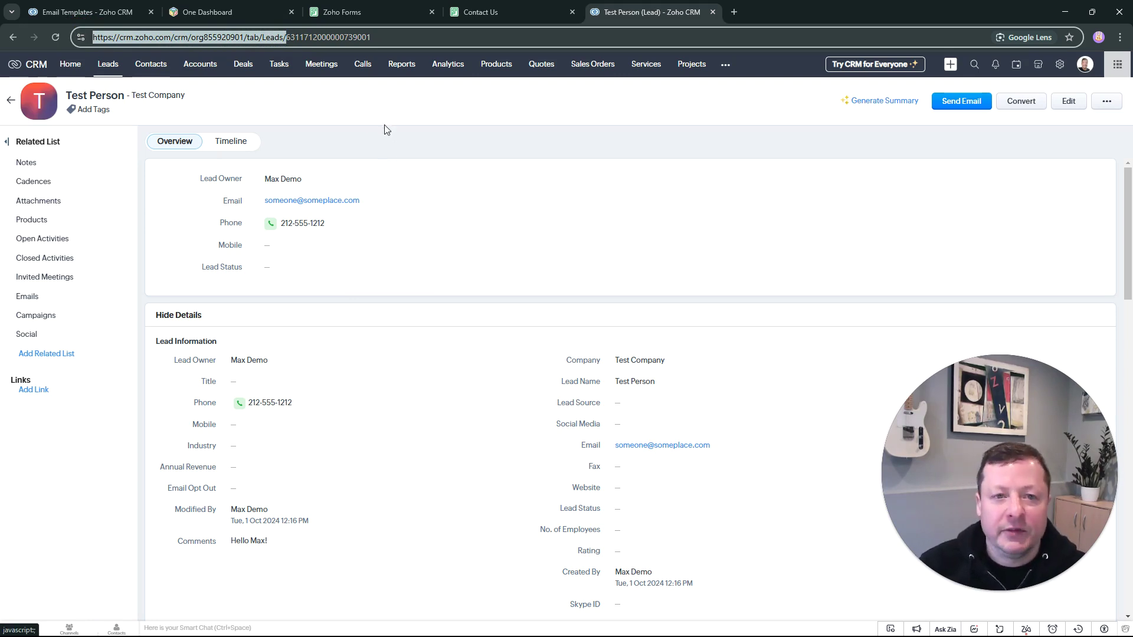
Paste the Leads address into the template, then append # and the ${Leads.Lead Id} merge field
left_click(127, 5)
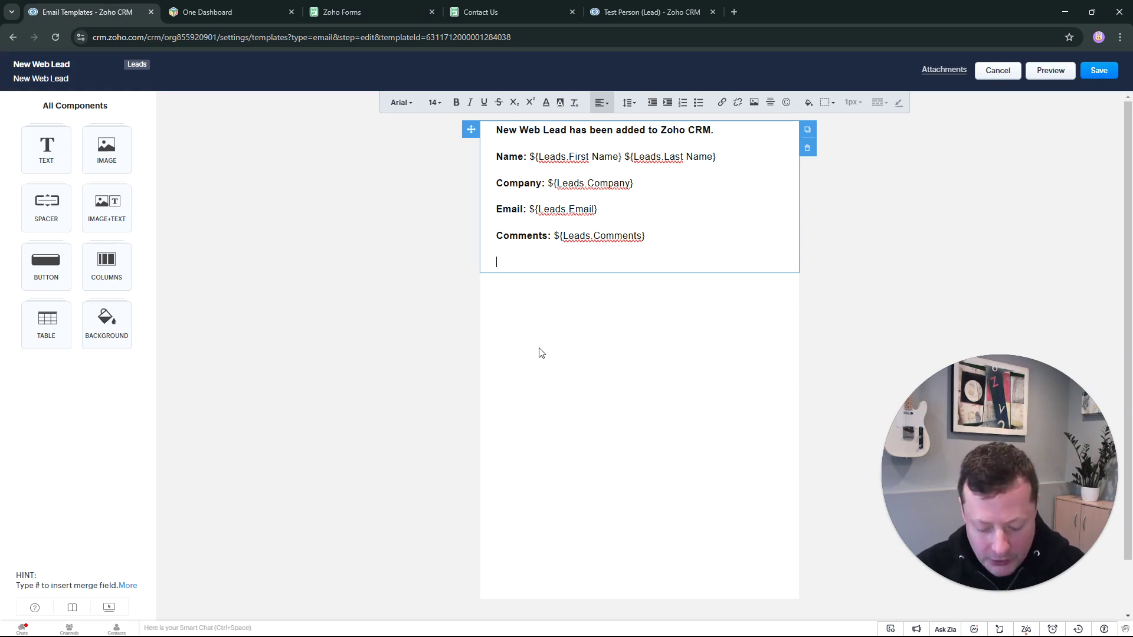
key("ctrl+v")
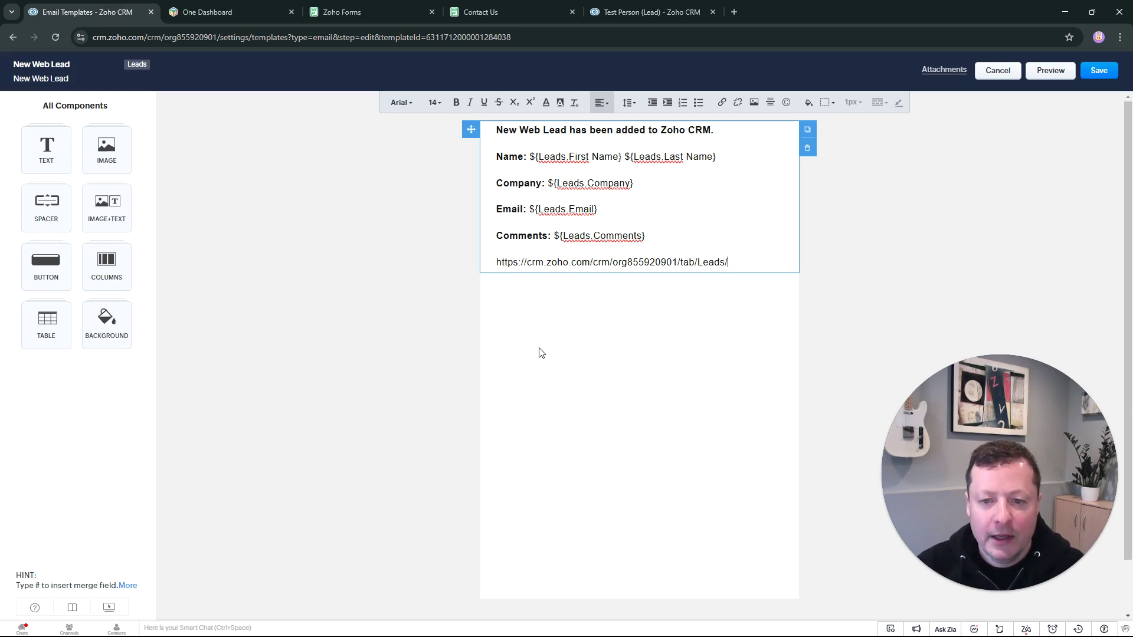
type("#")
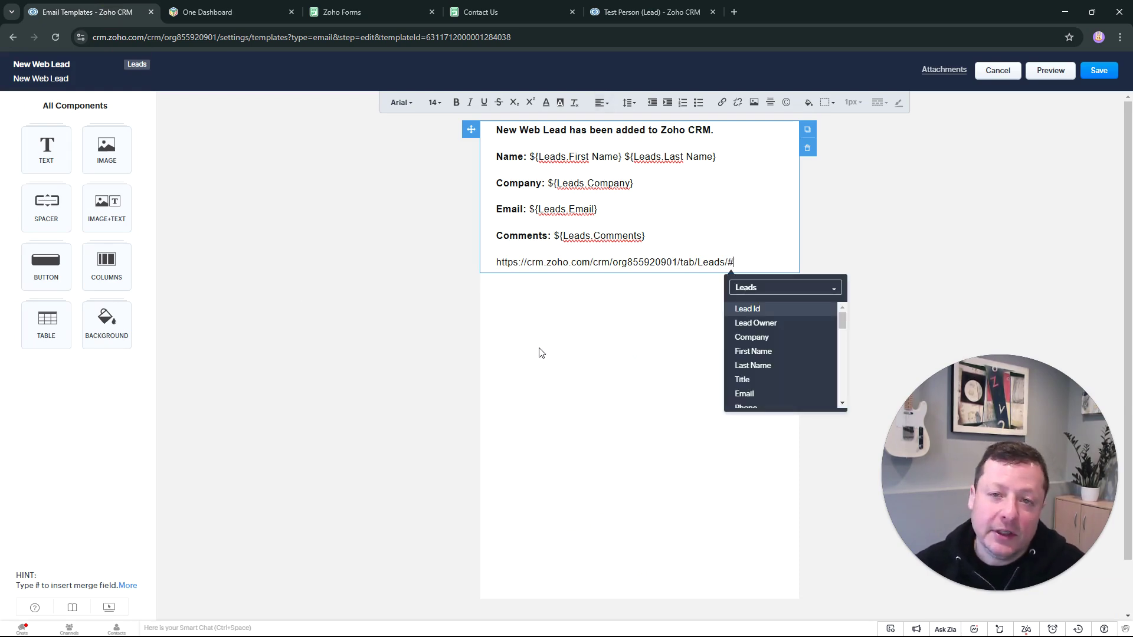
left_click(759, 313)
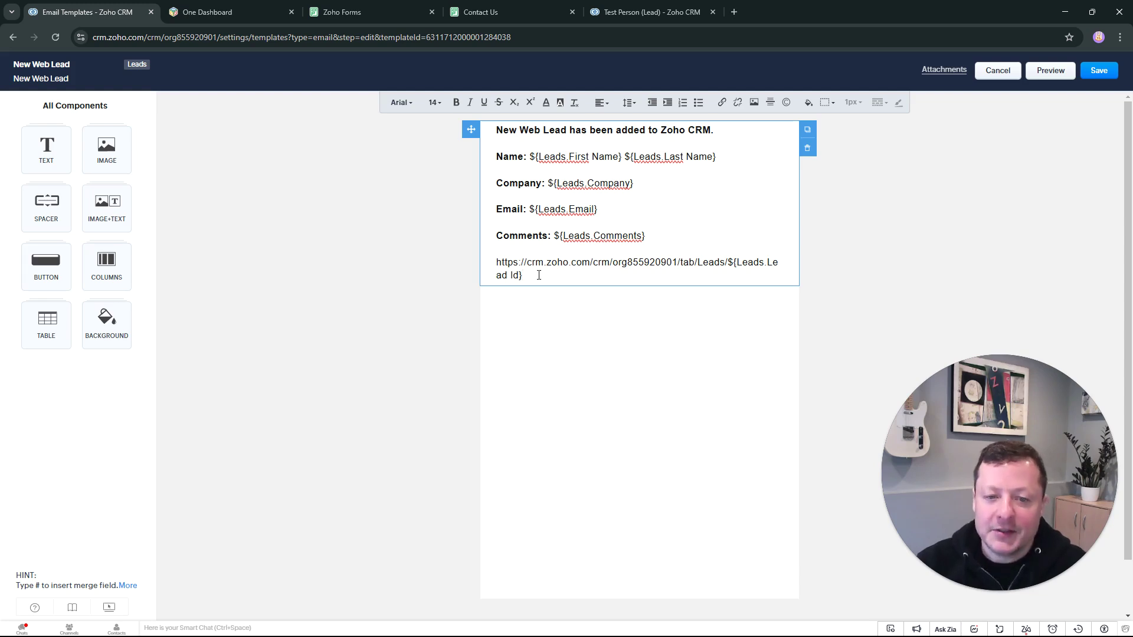
Copy the lead record URL and place an oval button below the template text
left_click_drag(531, 275, 479, 269)
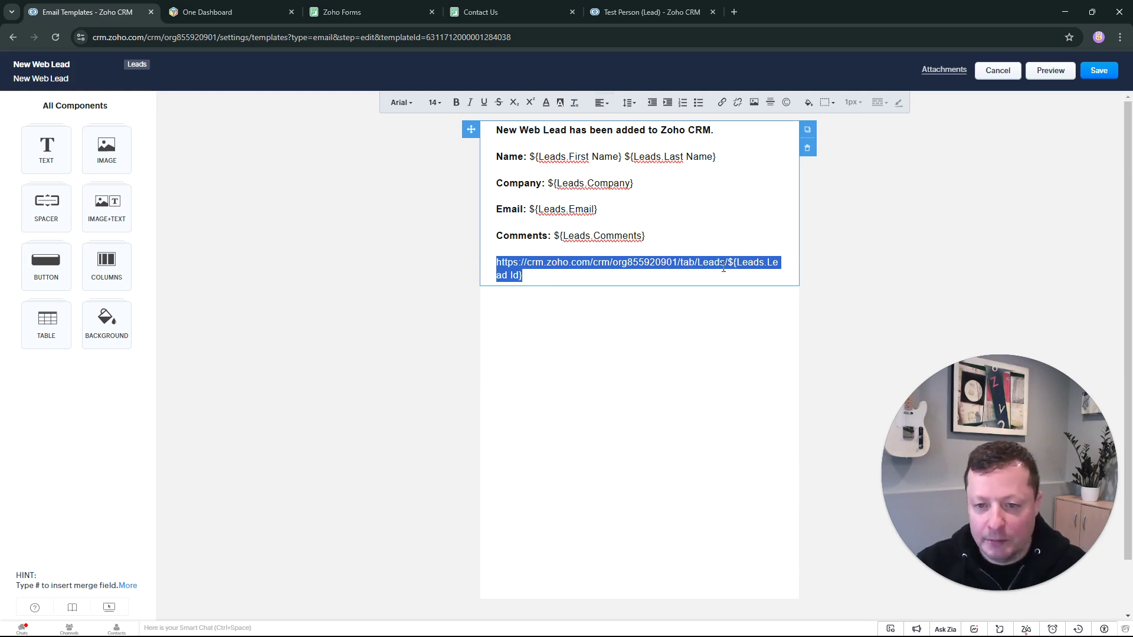
right_click(505, 269)
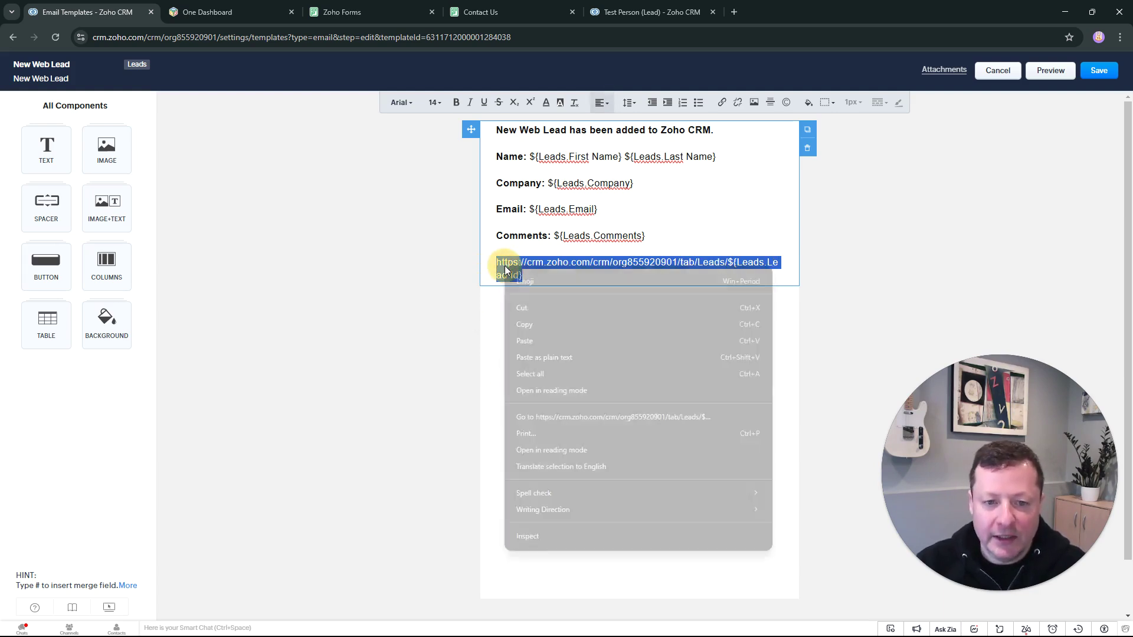
left_click(529, 324)
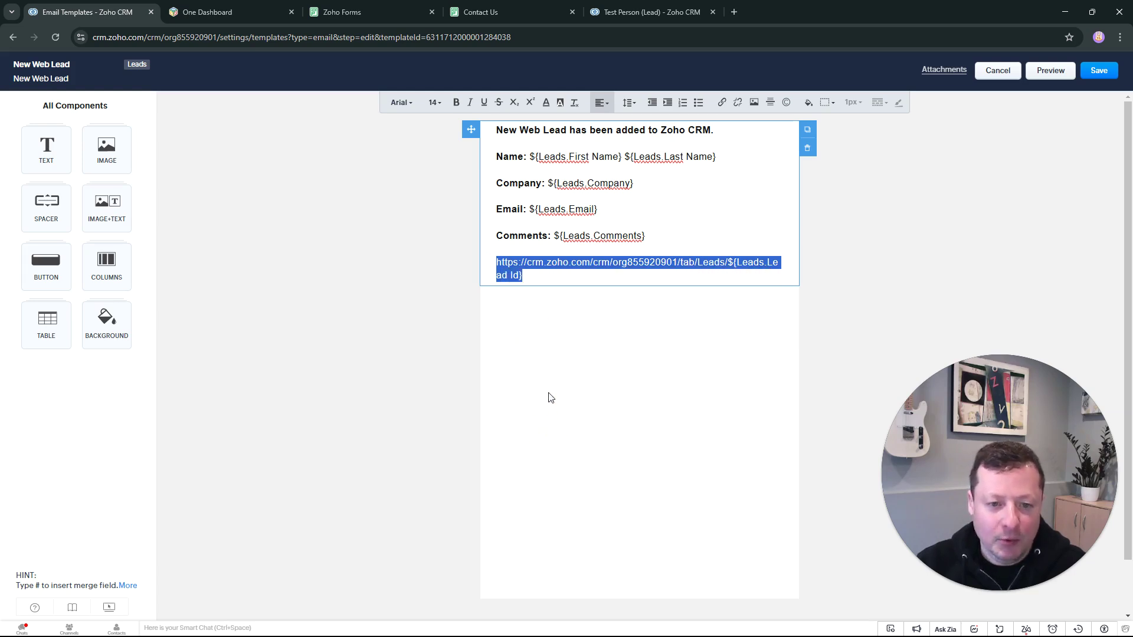
left_click(41, 265)
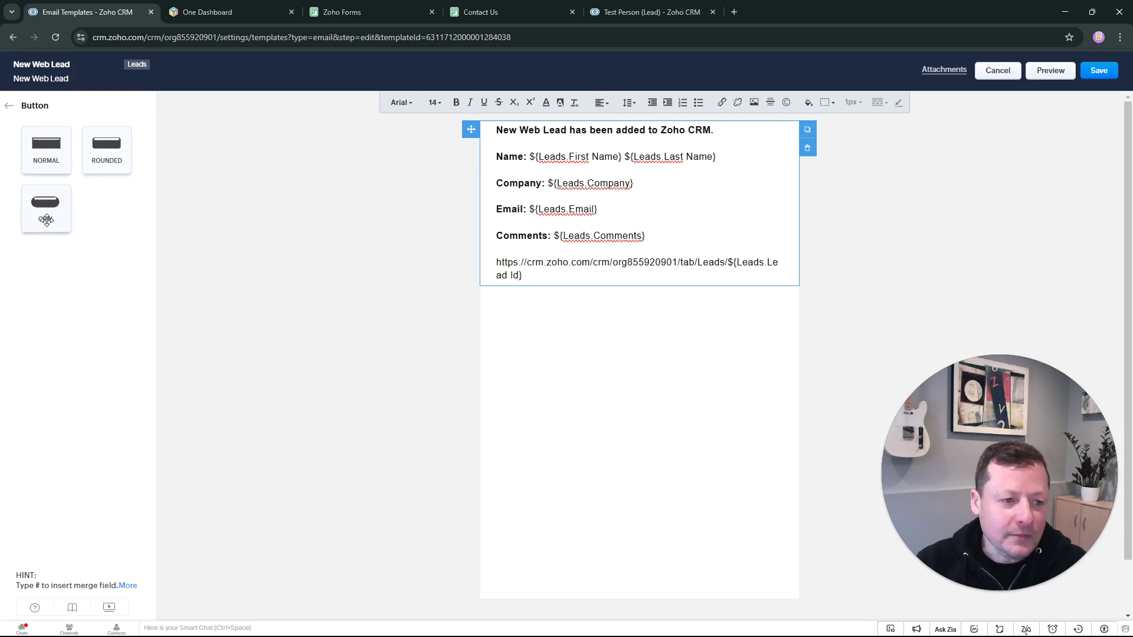
left_click_drag(44, 207, 566, 298)
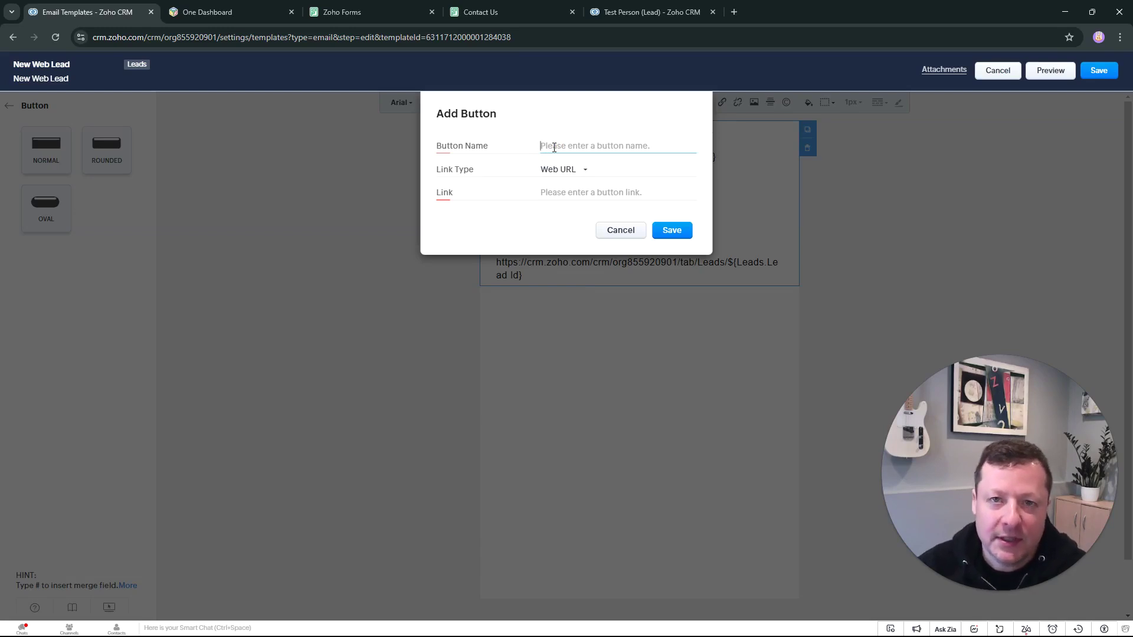
Label the button 'Go to LEAD', set the copied lead URL as its link, and save it
type("G")
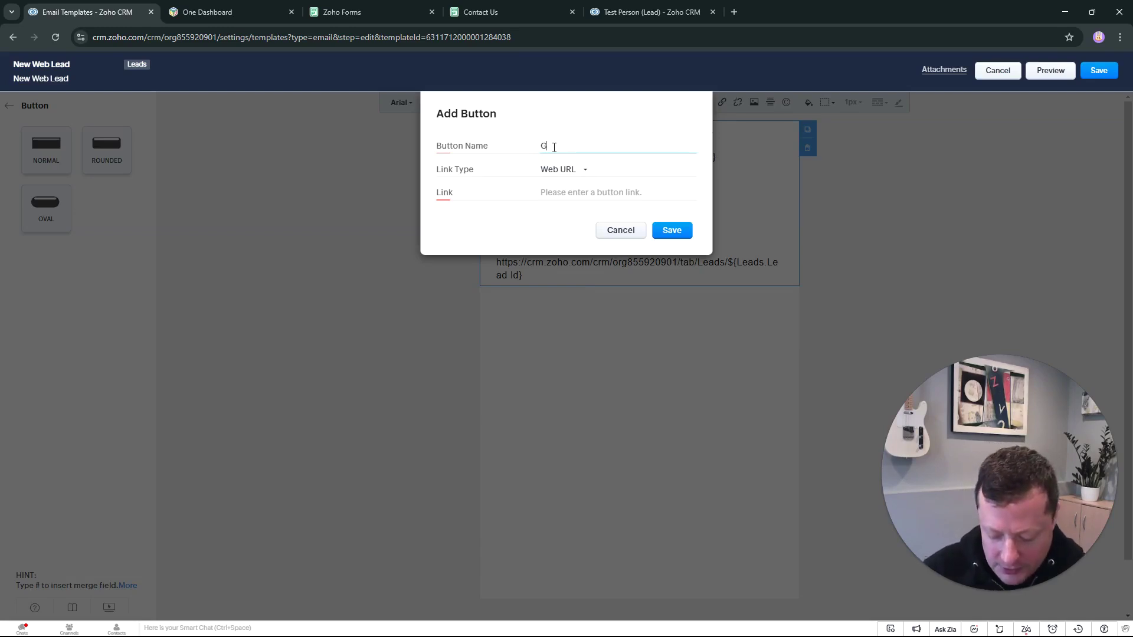
type("o to L")
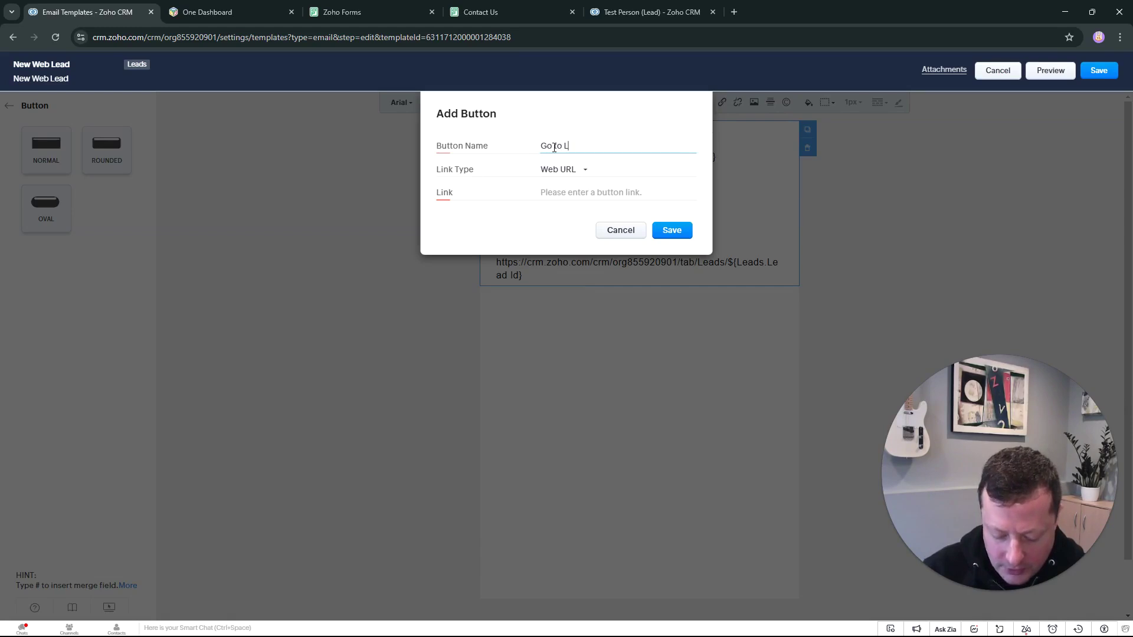
type("EAD")
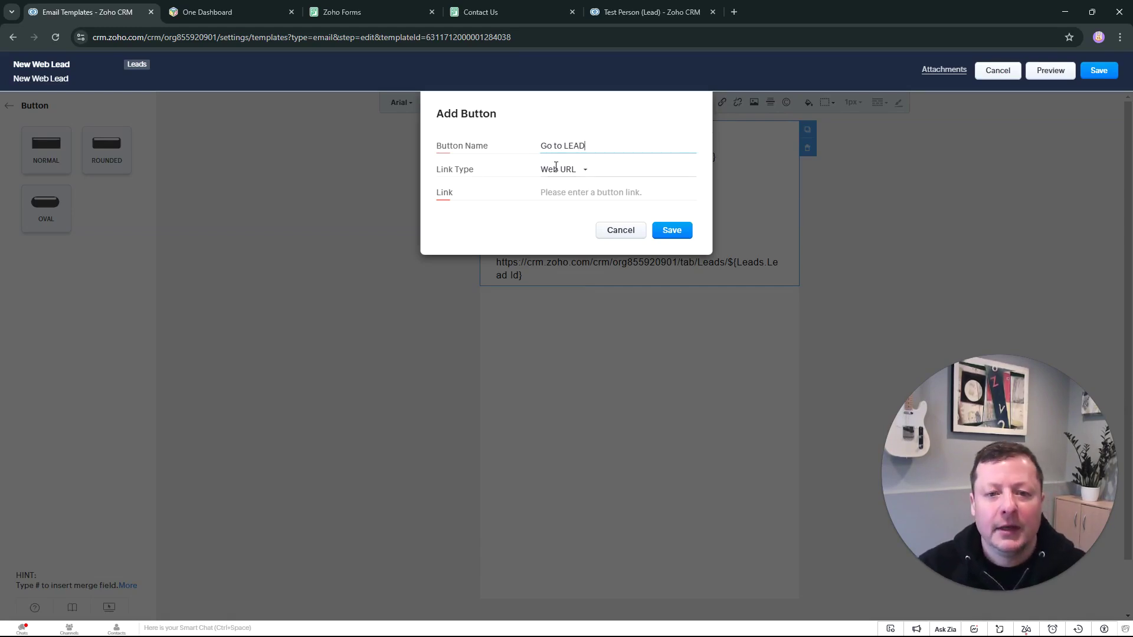
left_click(546, 192)
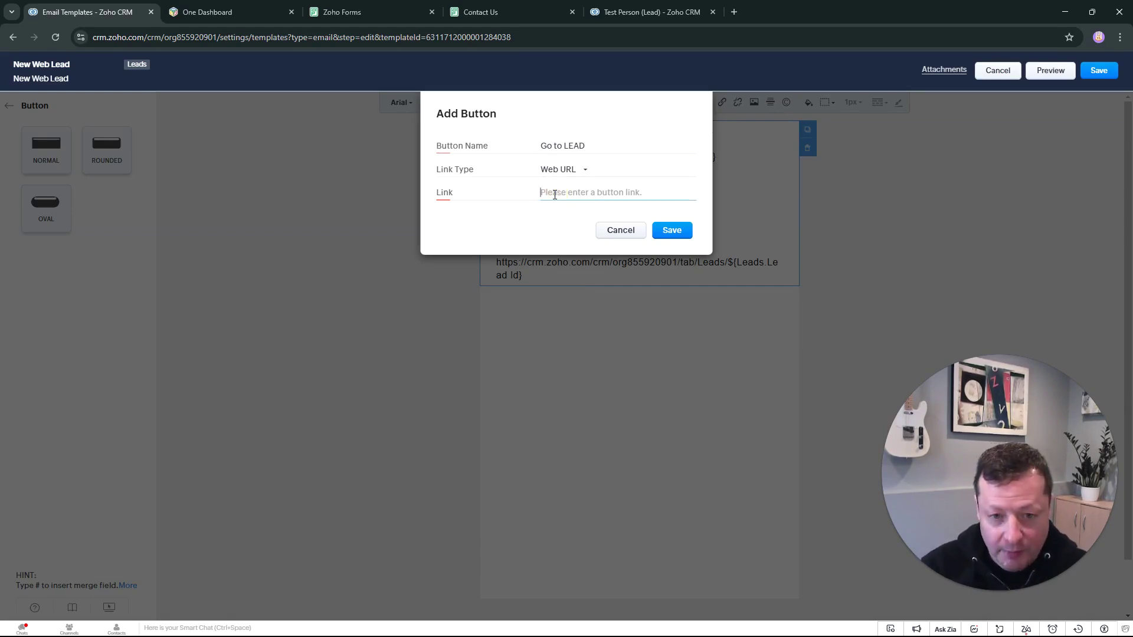
key("ctrl+v")
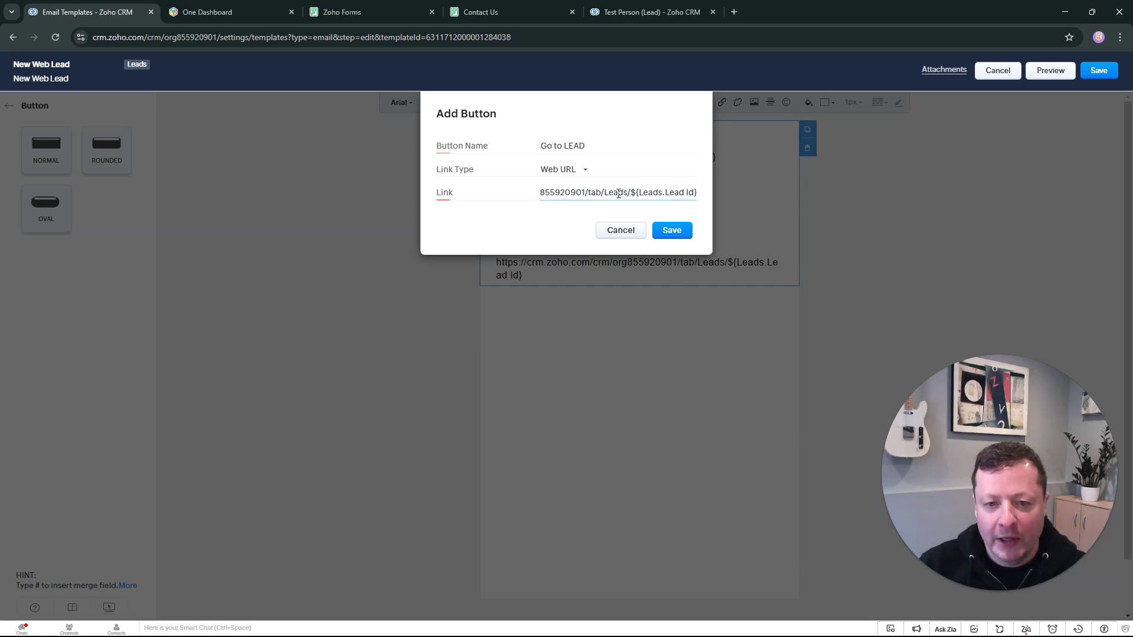
left_click_drag(618, 192, 505, 190)
left_click(672, 230)
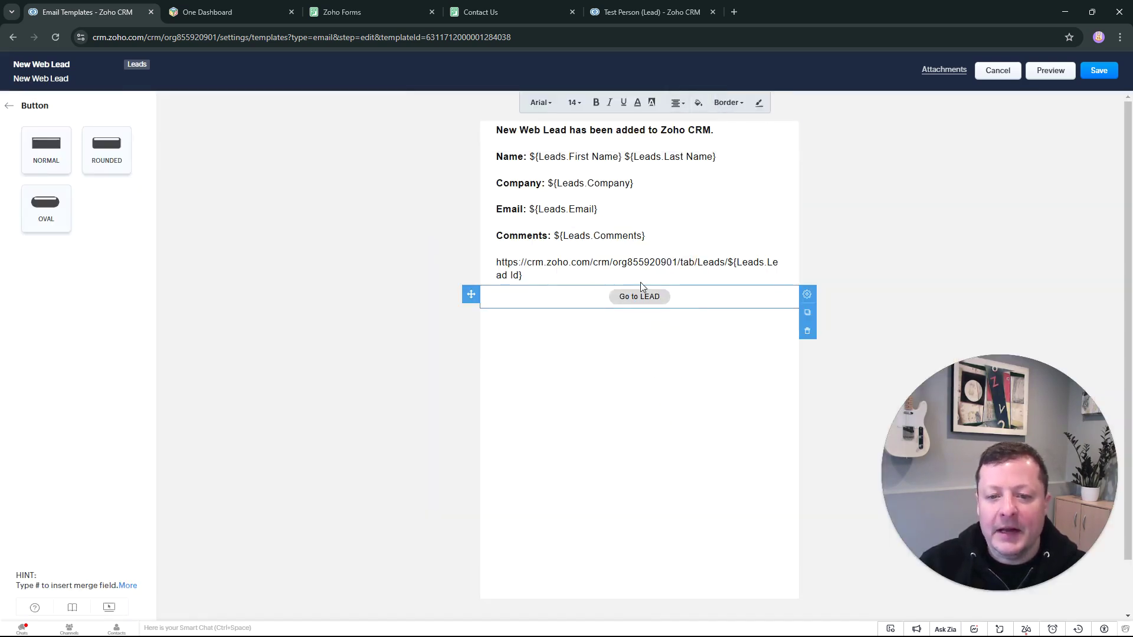
Delete the raw URL line and make the Go to LEAD button label bold
left_click(557, 276)
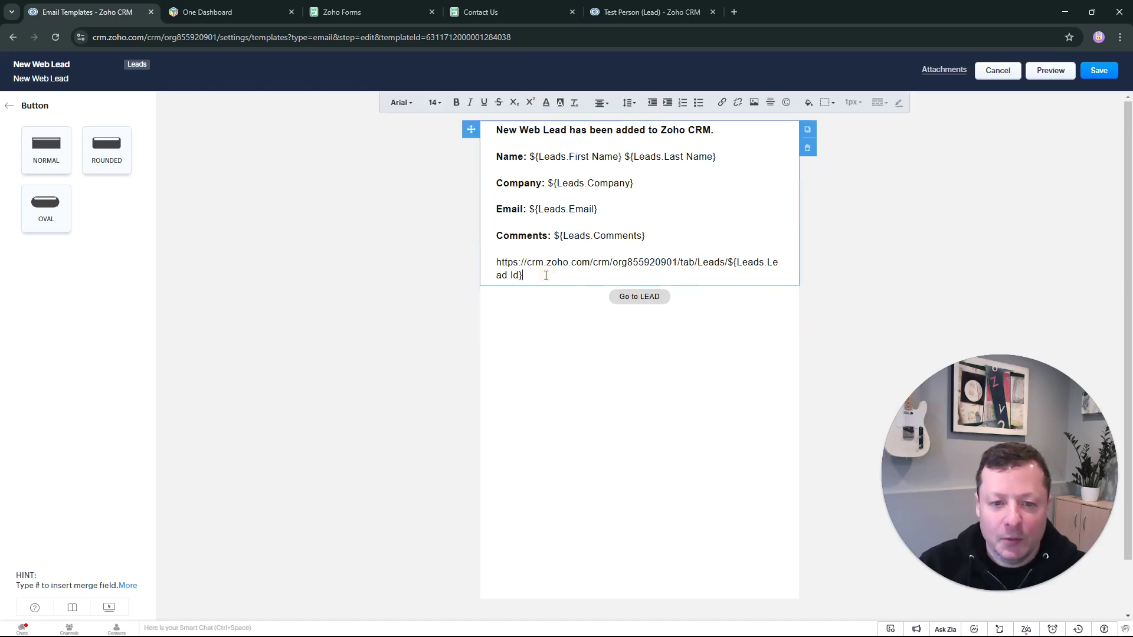
left_click_drag(545, 276, 480, 259)
key("BackSpace")
left_click(682, 286)
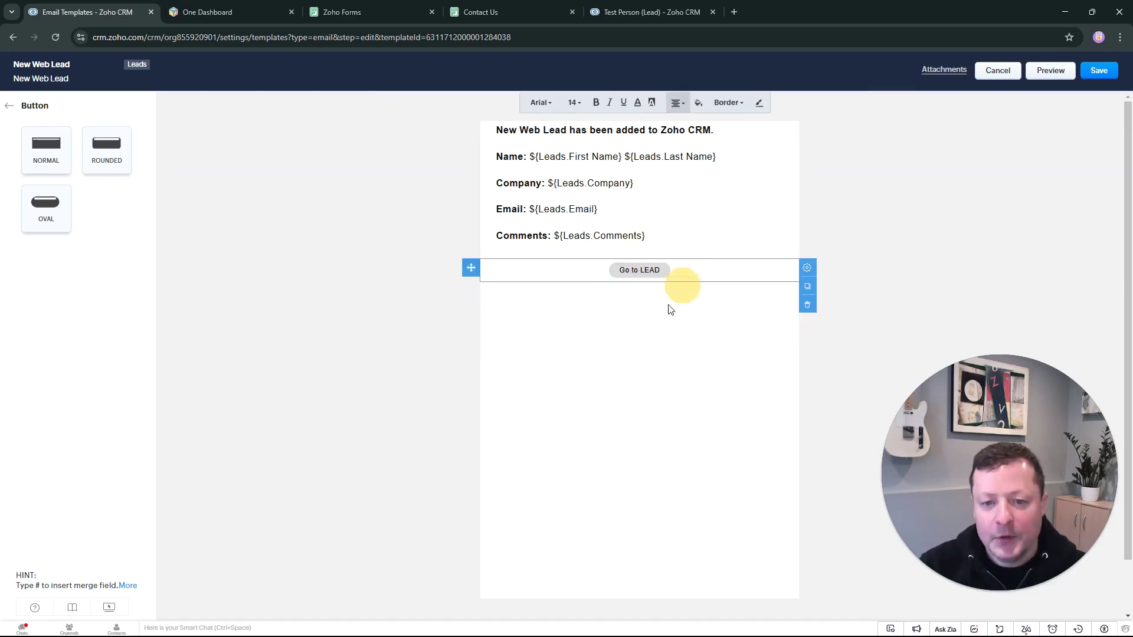
left_click(595, 102)
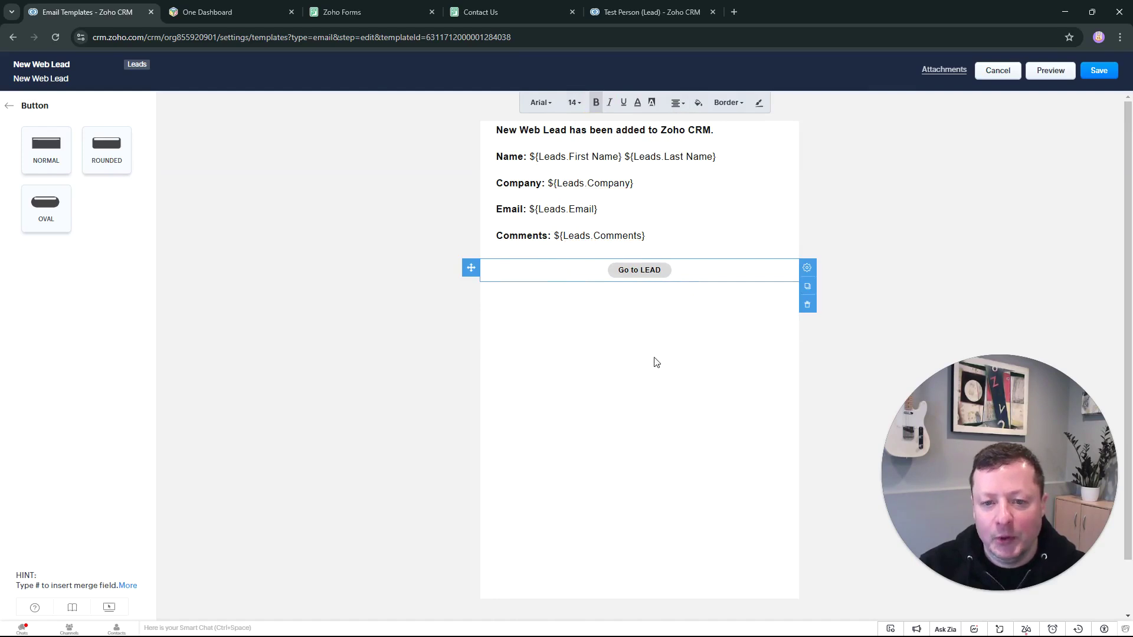
Save the New Web Lead template as a new version
left_click(1099, 72)
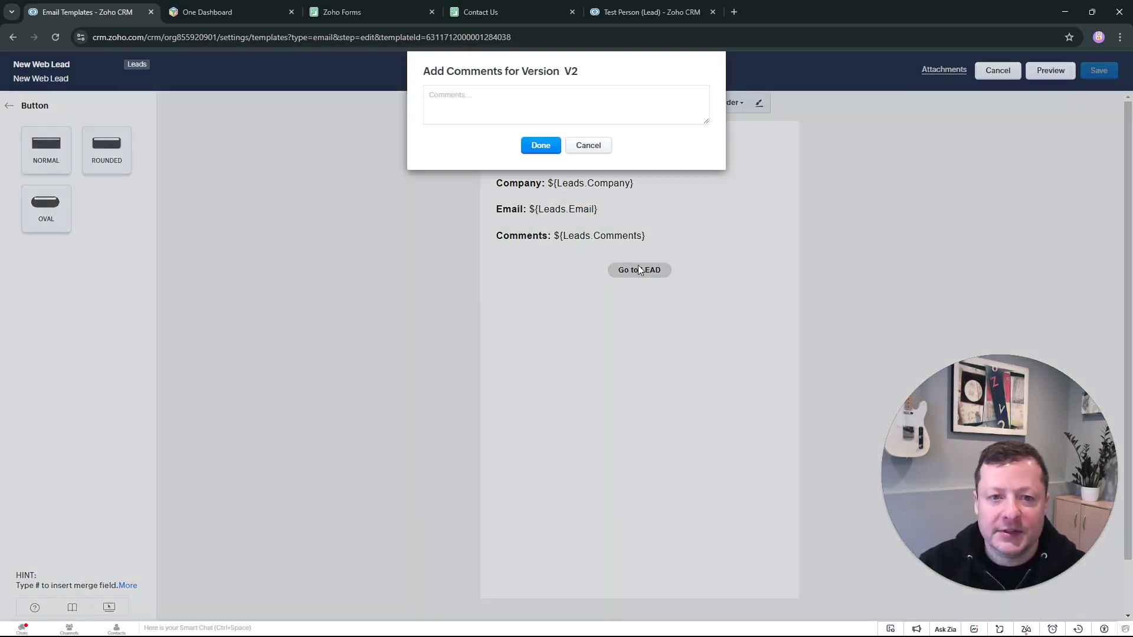
left_click(520, 113)
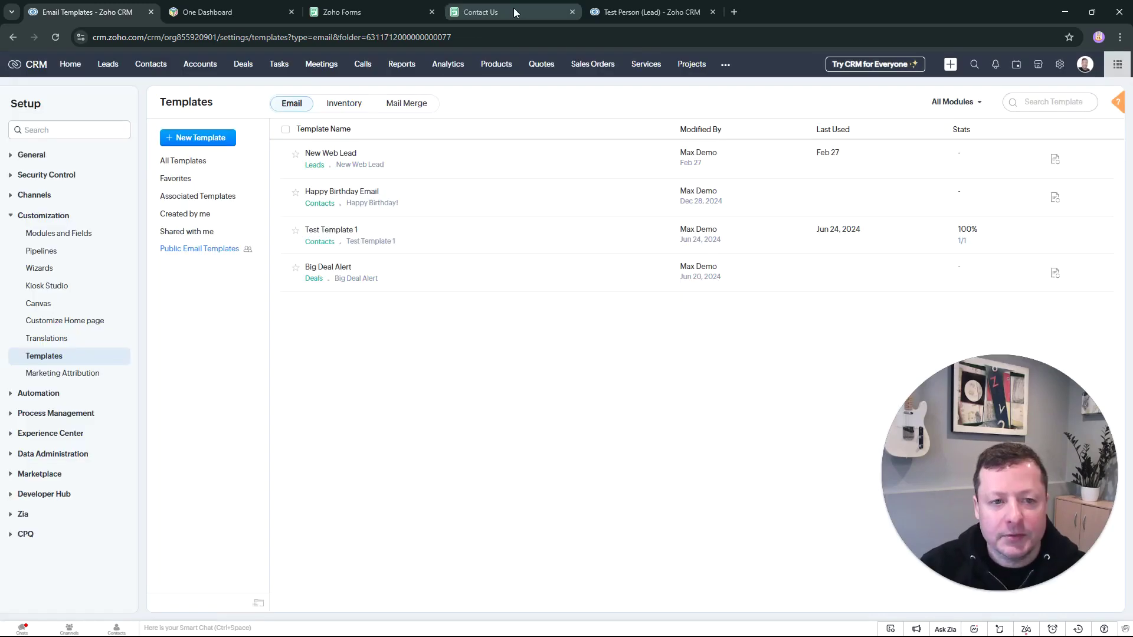
left_click(513, 8)
Start another Contact Us response, fill in the company and other fields, and submit it
left_click(539, 416)
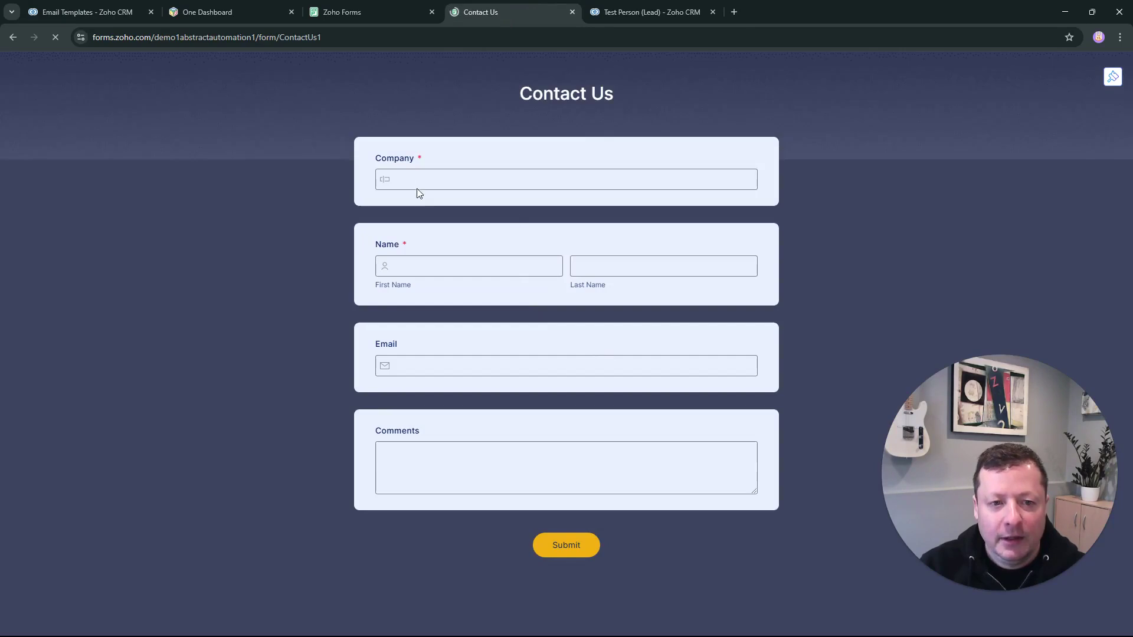
left_click(413, 179)
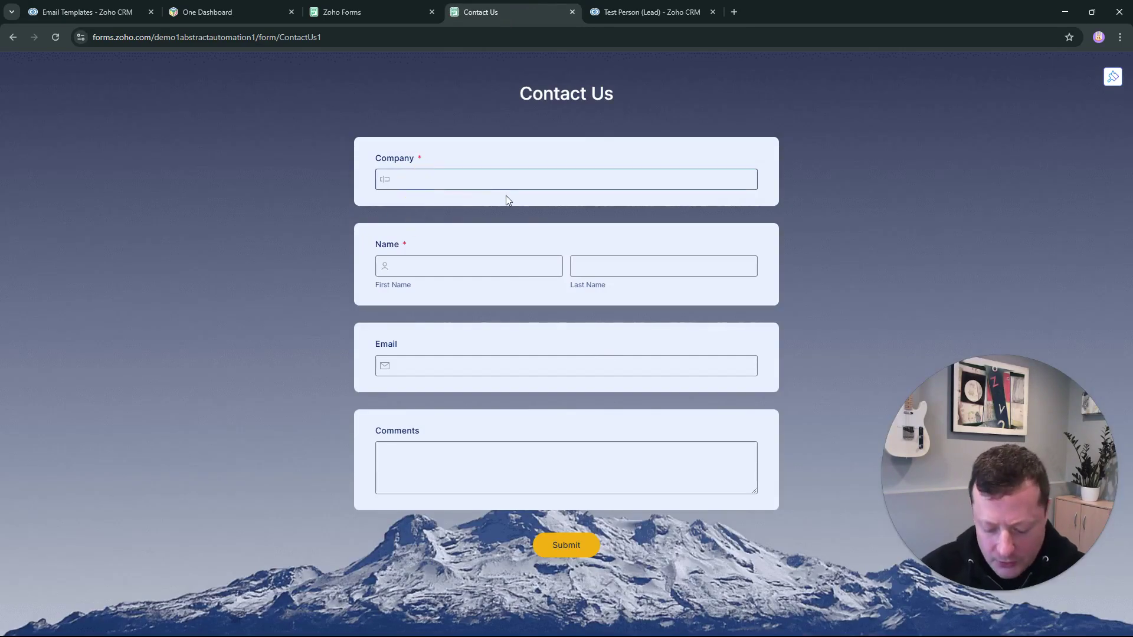
type("Joe's Other Bike Shop")
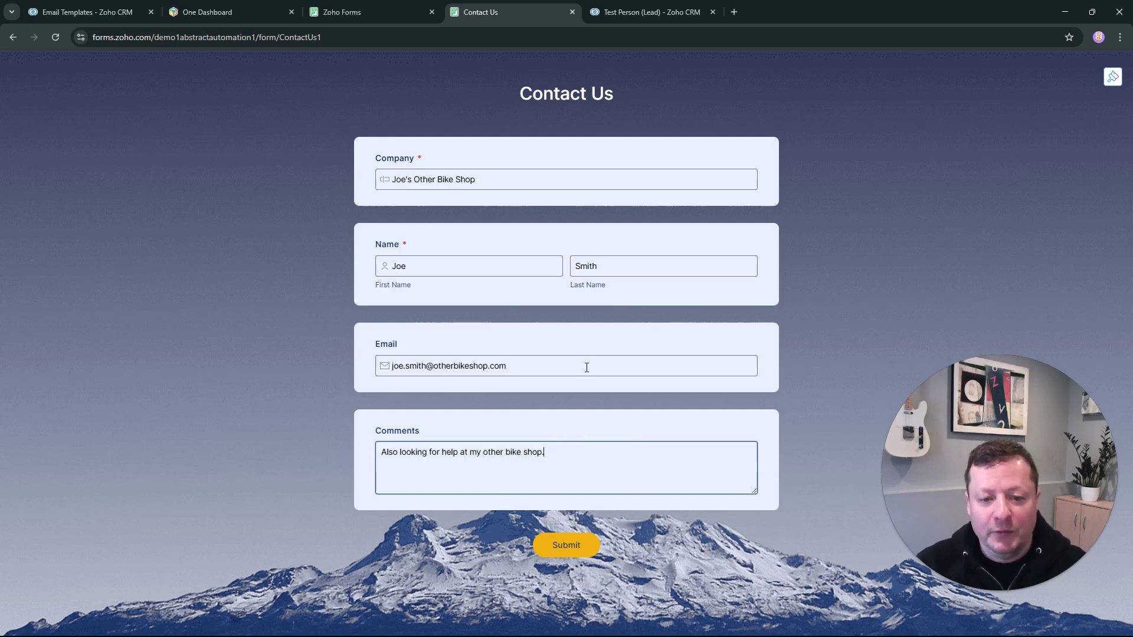
left_click(565, 546)
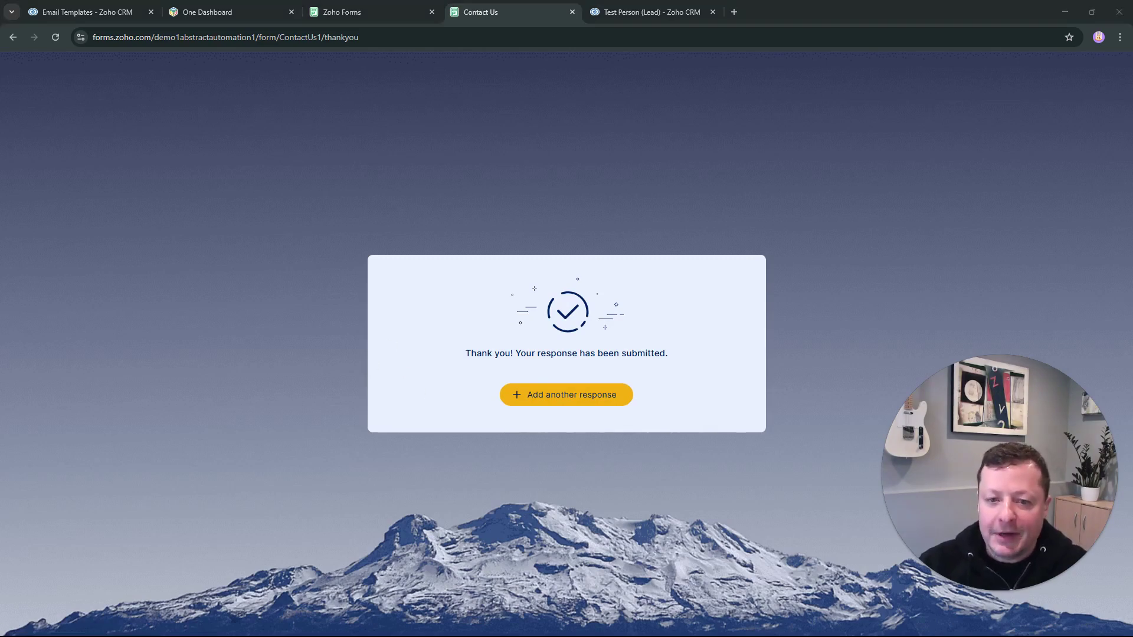
Move the new New Web Lead email to the screen centre to view its details and Go to LEAD button
left_click_drag(1132, 65, 532, 60)
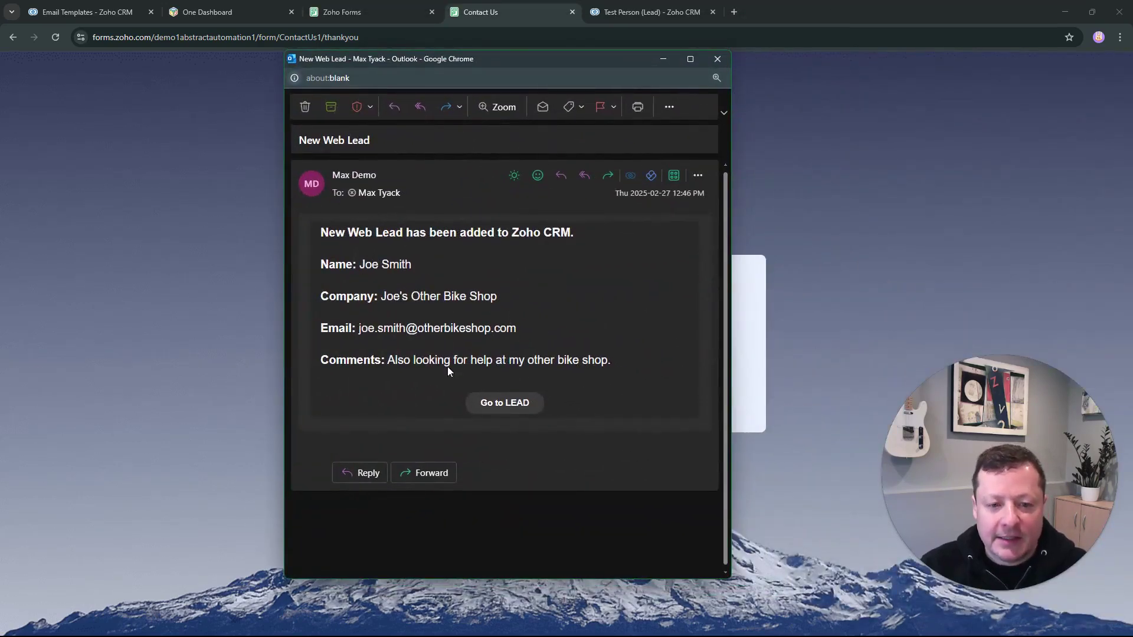
Follow the email's Go to LEAD button to the new lead record and scroll to Lead Information
left_click(514, 406)
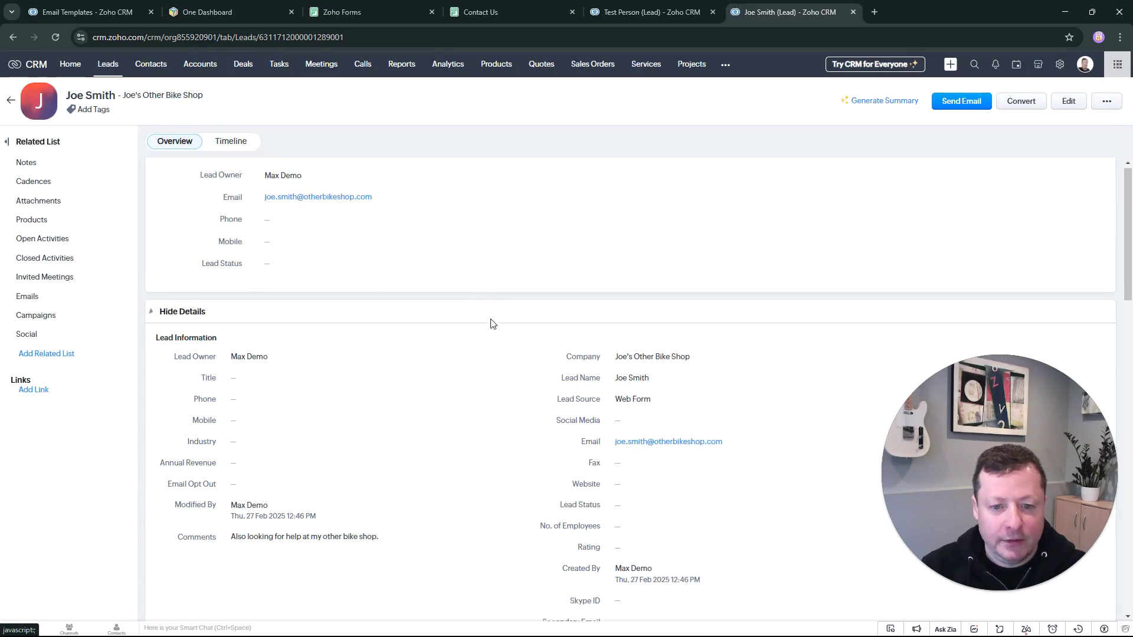
scroll(493, 321, "down", 3)
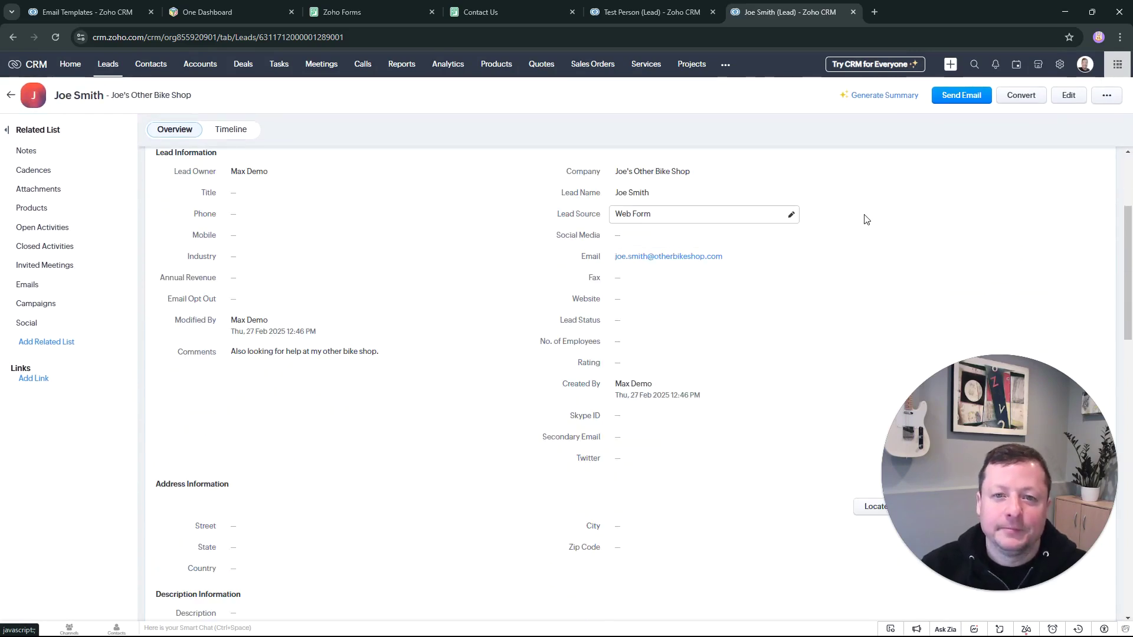